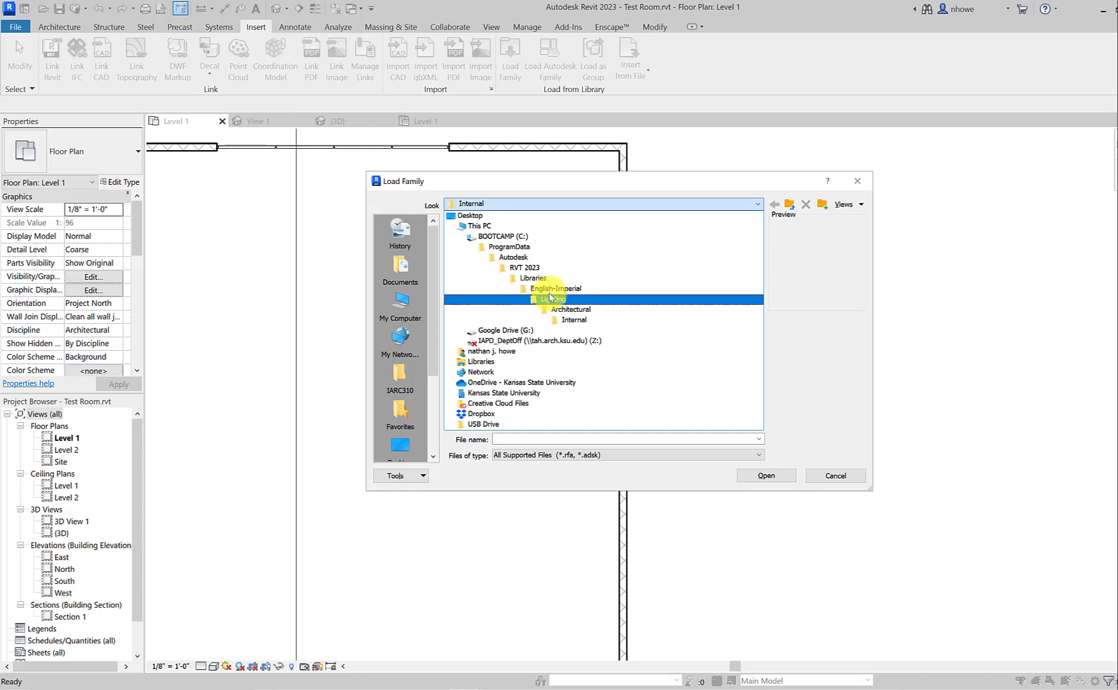
# Step: Browse the English-Imperial family library to the Lighting > Architectural > Internal folder
pyautogui.click(551, 291)
pyautogui.scroll(-5, 534, 302)
pyautogui.scroll(-4, 534, 302)
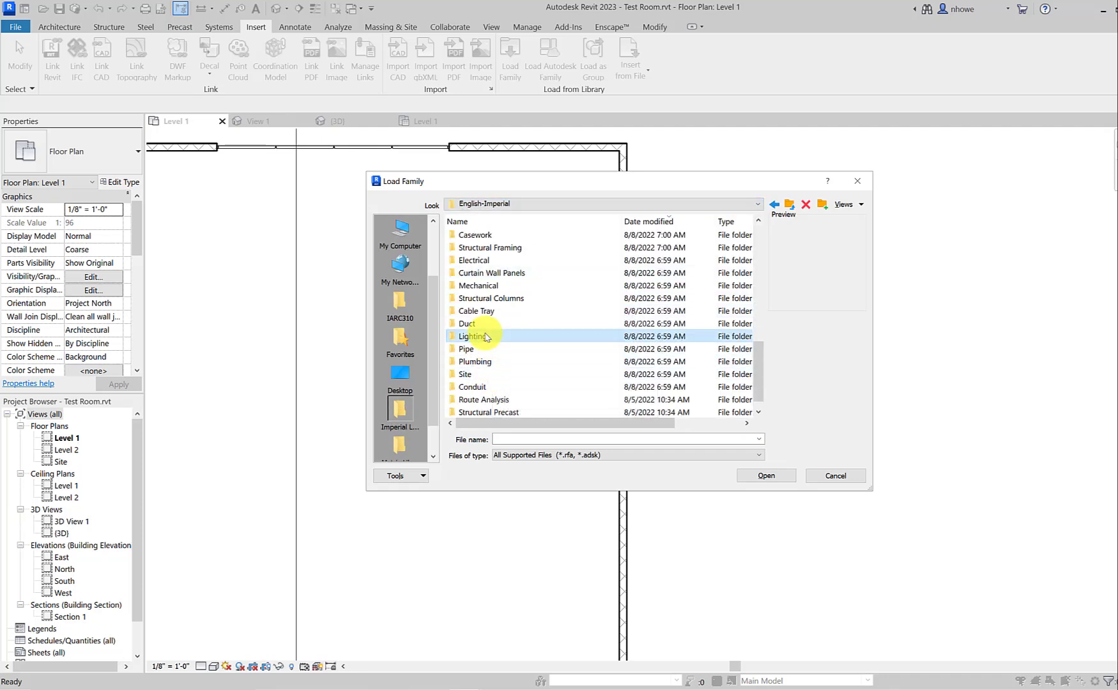
pyautogui.doubleClick(485, 336)
pyautogui.click(505, 236)
pyautogui.doubleClick(505, 236)
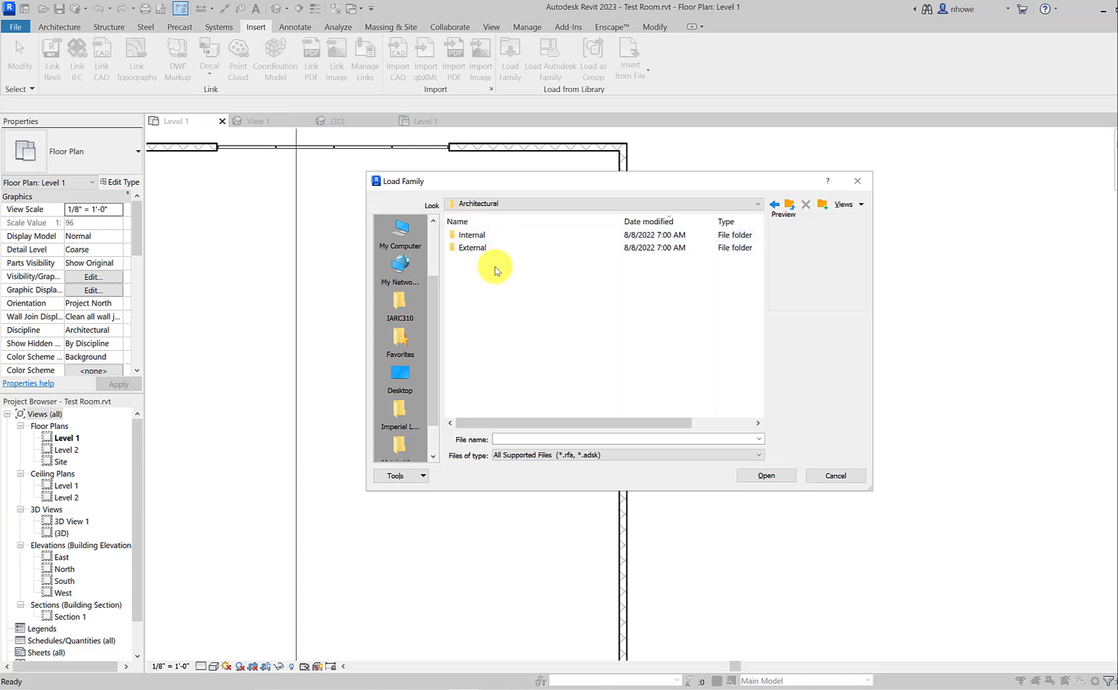
pyautogui.doubleClick(490, 235)
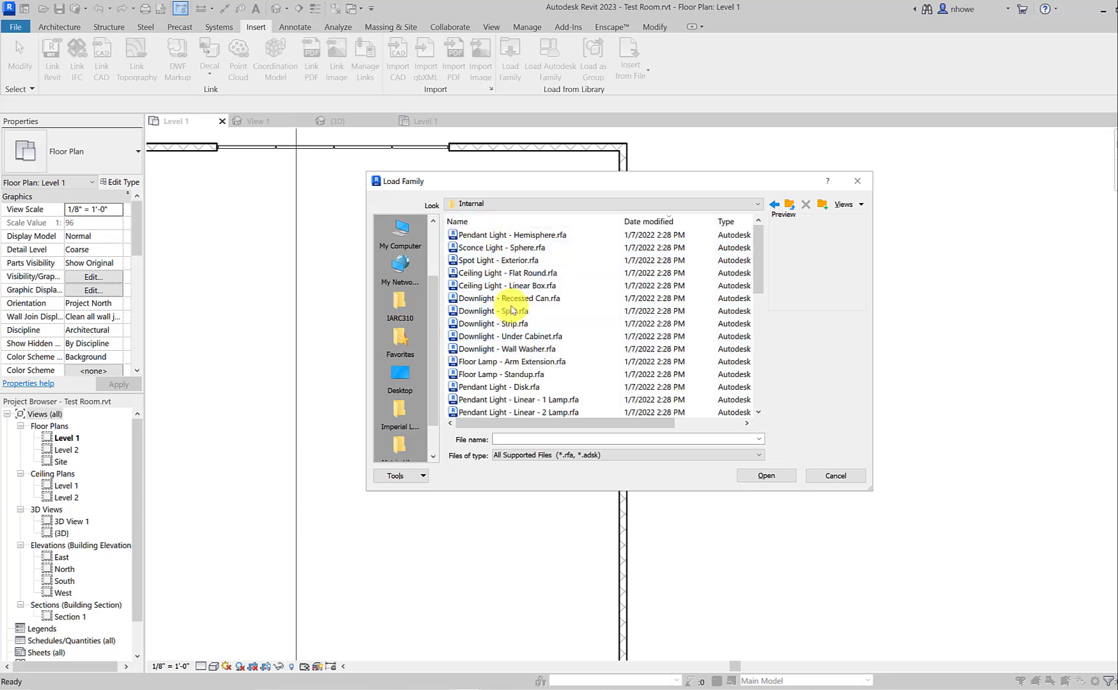
# Step: Load the Sconce Light - Sphere.rfa family, overwriting the existing version and its parameter values
pyautogui.scroll(-1, 542, 330)
pyautogui.scroll(-4, 542, 331)
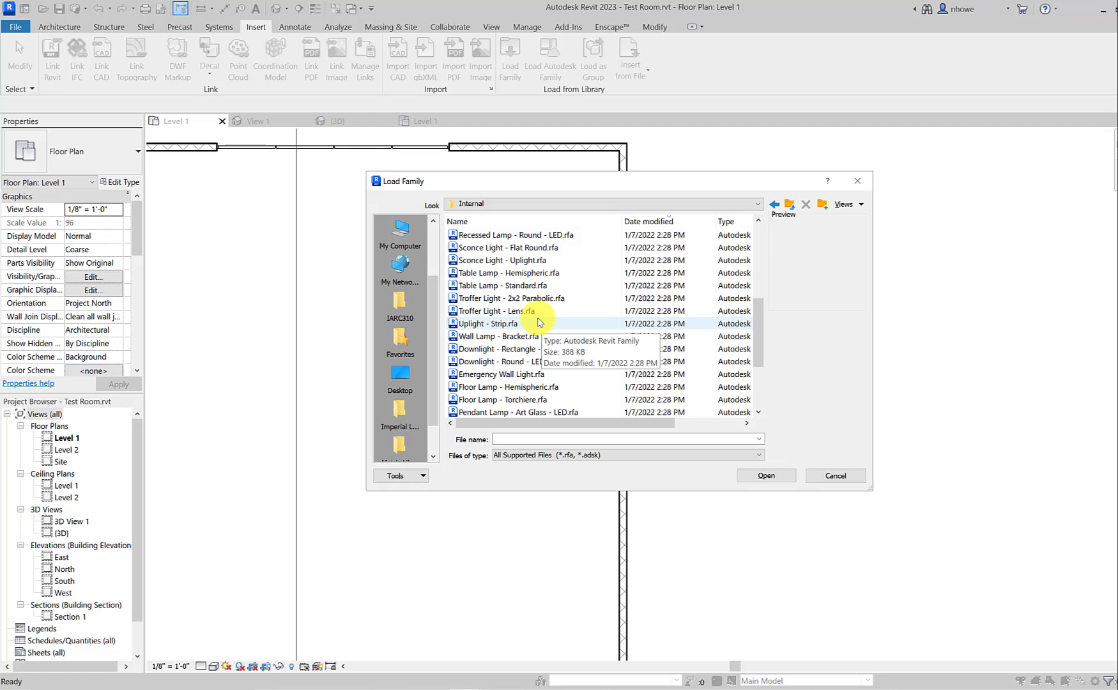
pyautogui.scroll(5, 539, 322)
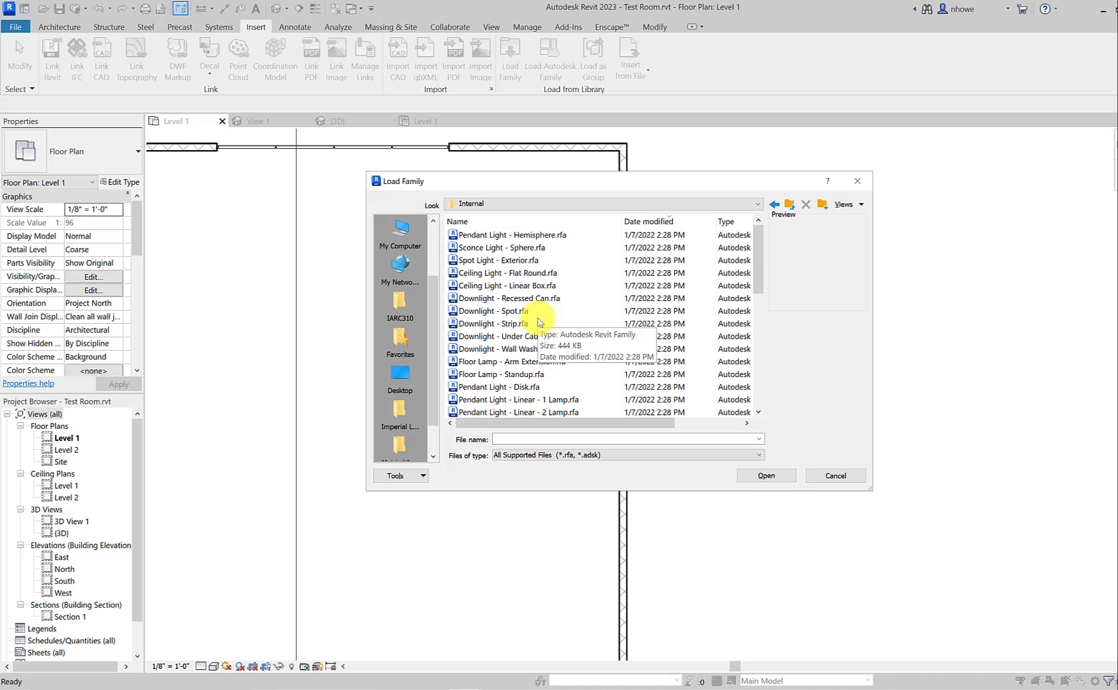
pyautogui.click(498, 249)
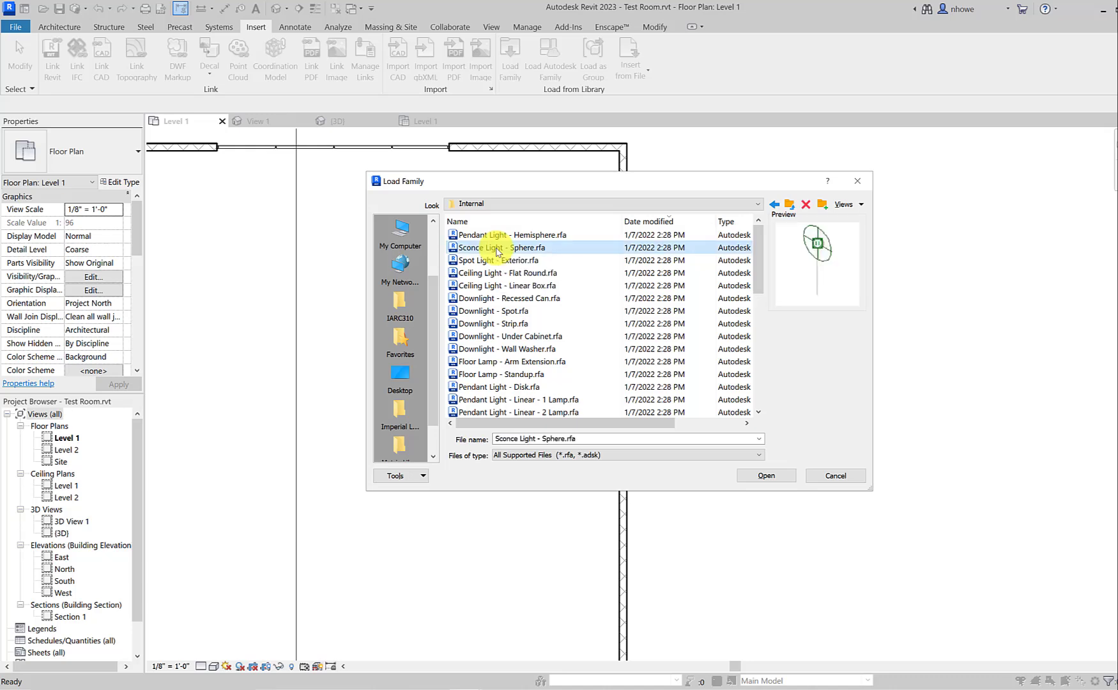
pyautogui.click(767, 476)
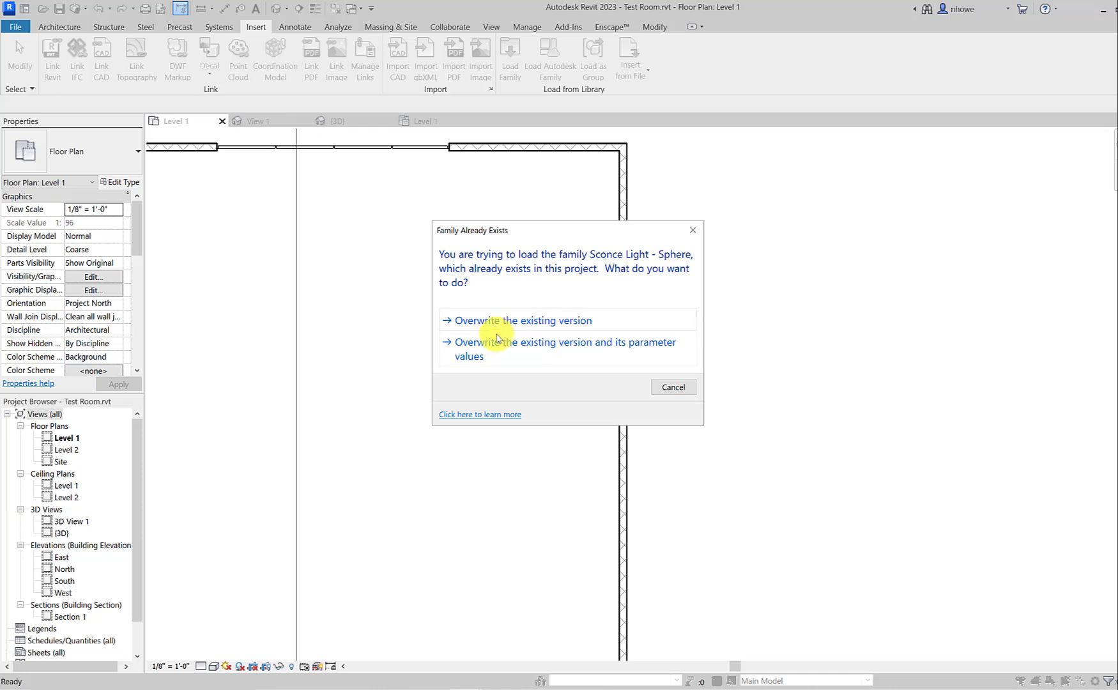
pyautogui.click(499, 351)
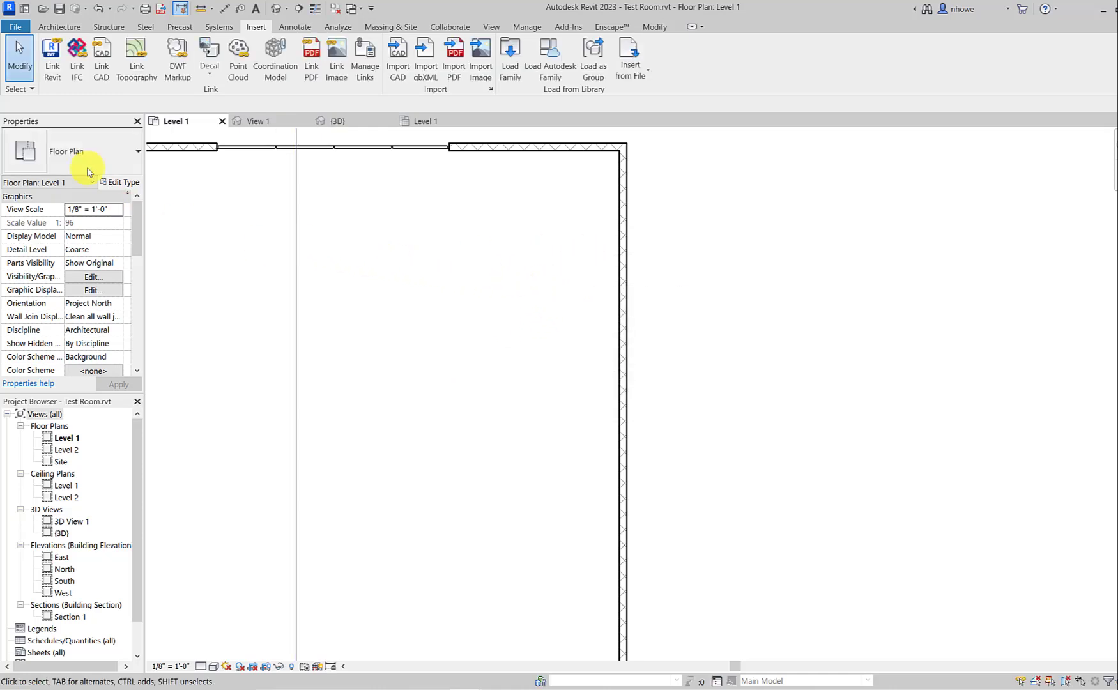
# Step: Place a Sconce Light - Sphere 60W - 120V component on the east wall, about 19'-6" from the north wall, and enter an elevation of 6' 4"
pyautogui.click(59, 27)
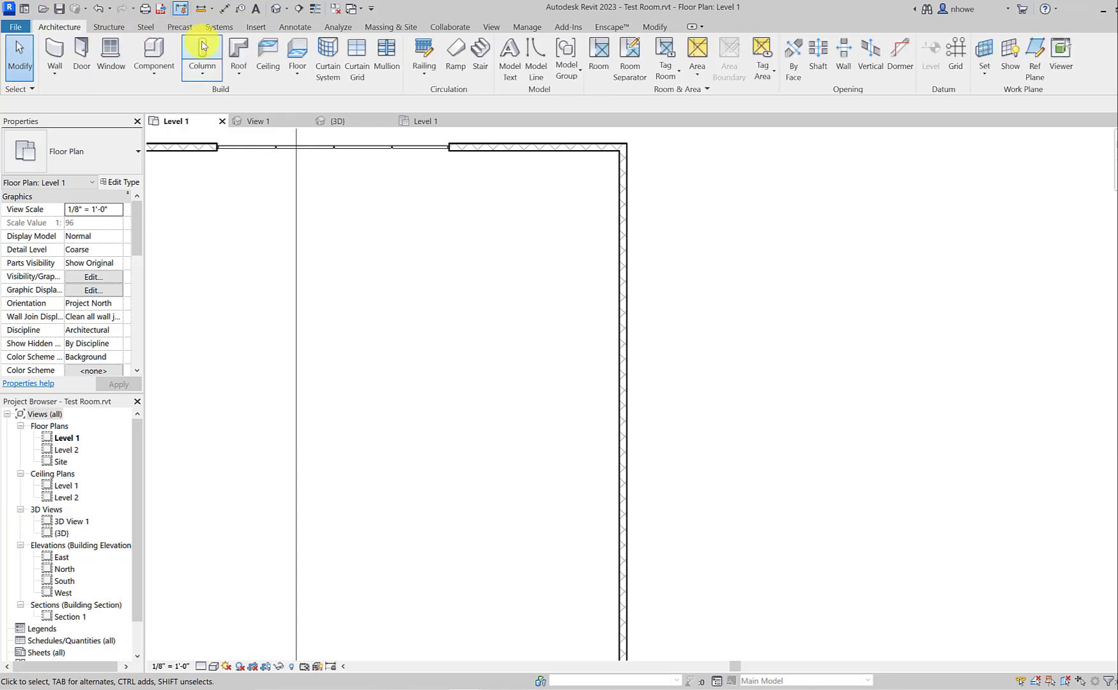
pyautogui.click(153, 49)
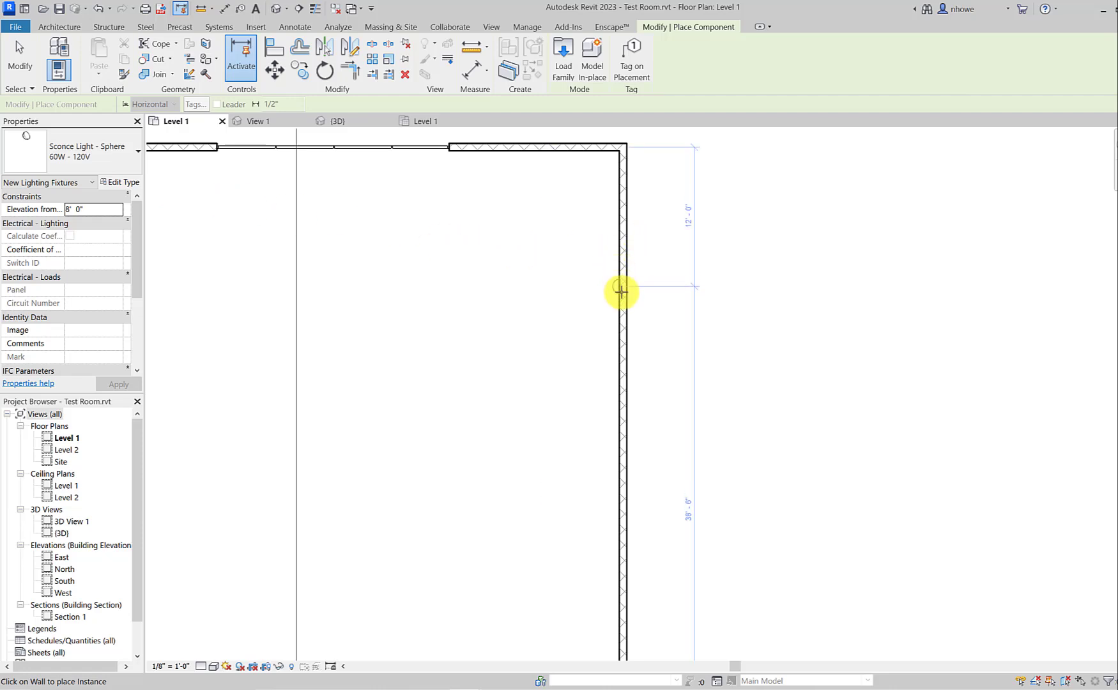
pyautogui.click(617, 374)
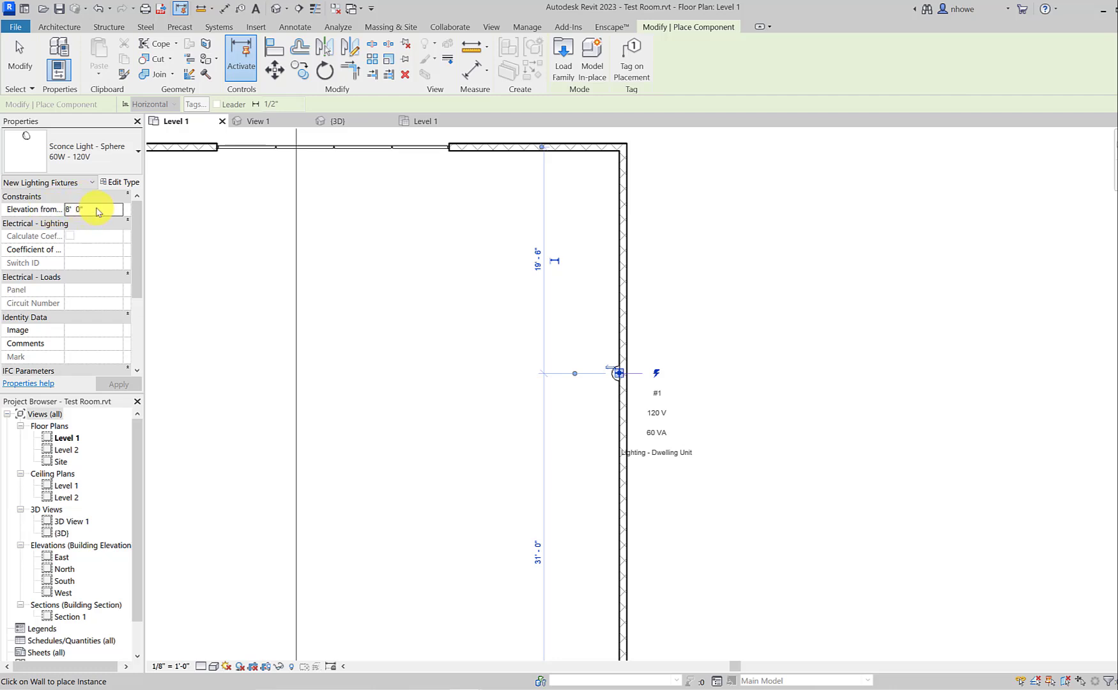
pyautogui.click(96, 210)
pyautogui.write('6\' 4"')
# Step: End the sconce placement in Revit and inspect the light it casts on the brick wall in Enscape
pyautogui.moveTo(474, 687)
pyautogui.click(507, 644)
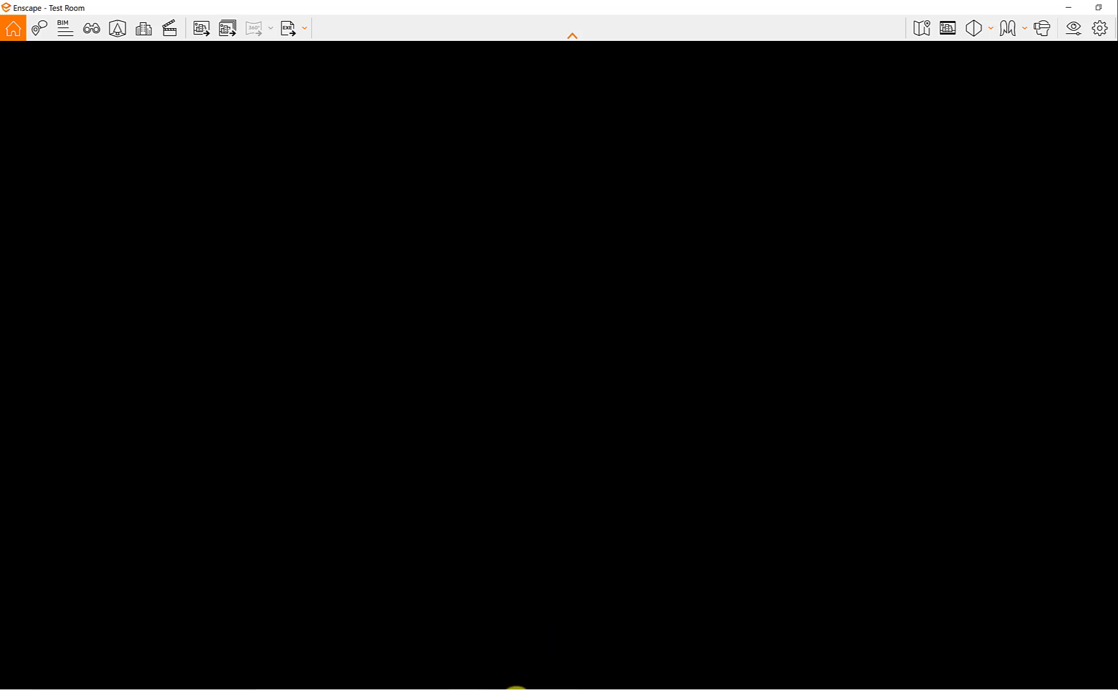
pyautogui.moveTo(467, 677)
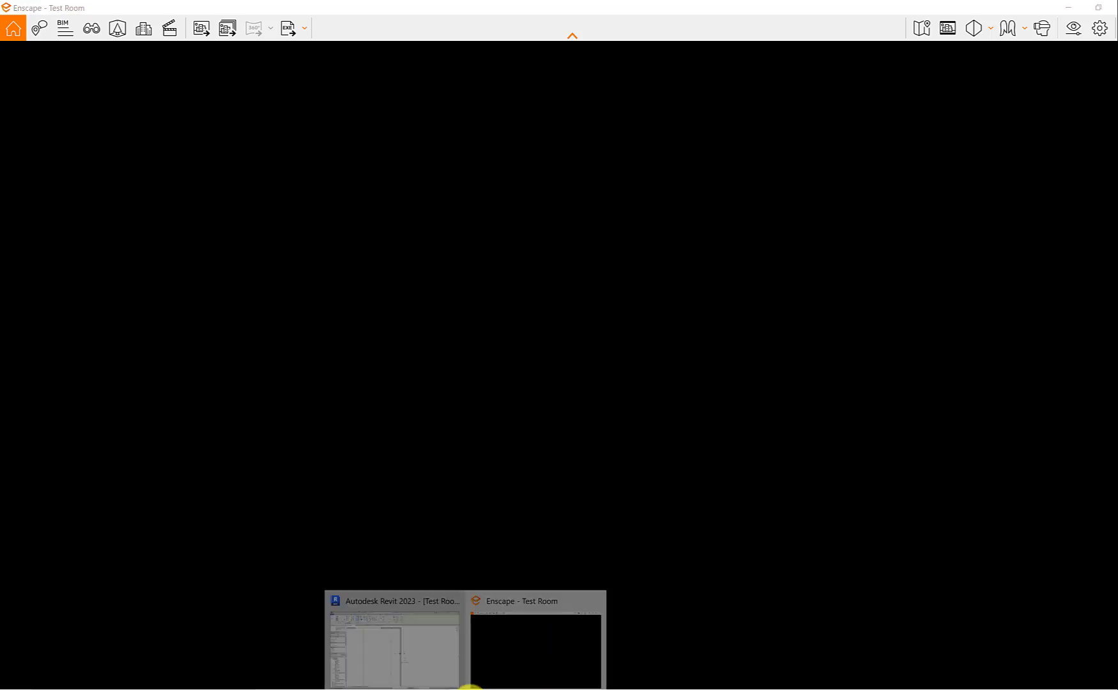
pyautogui.click(457, 653)
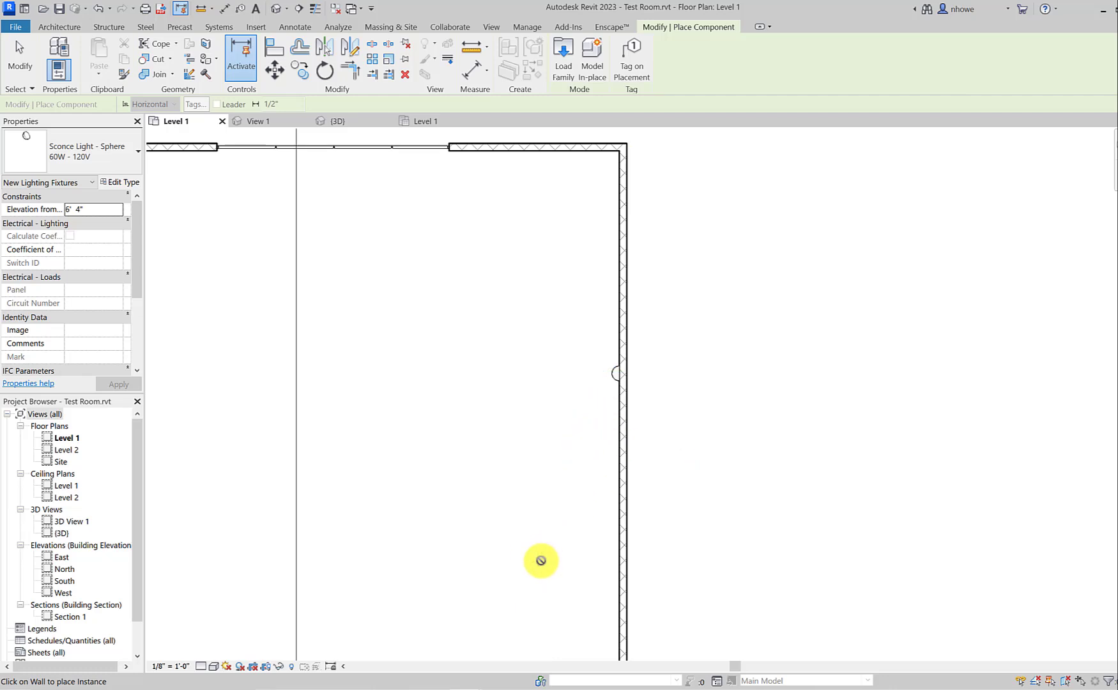
pyautogui.press('Escape')
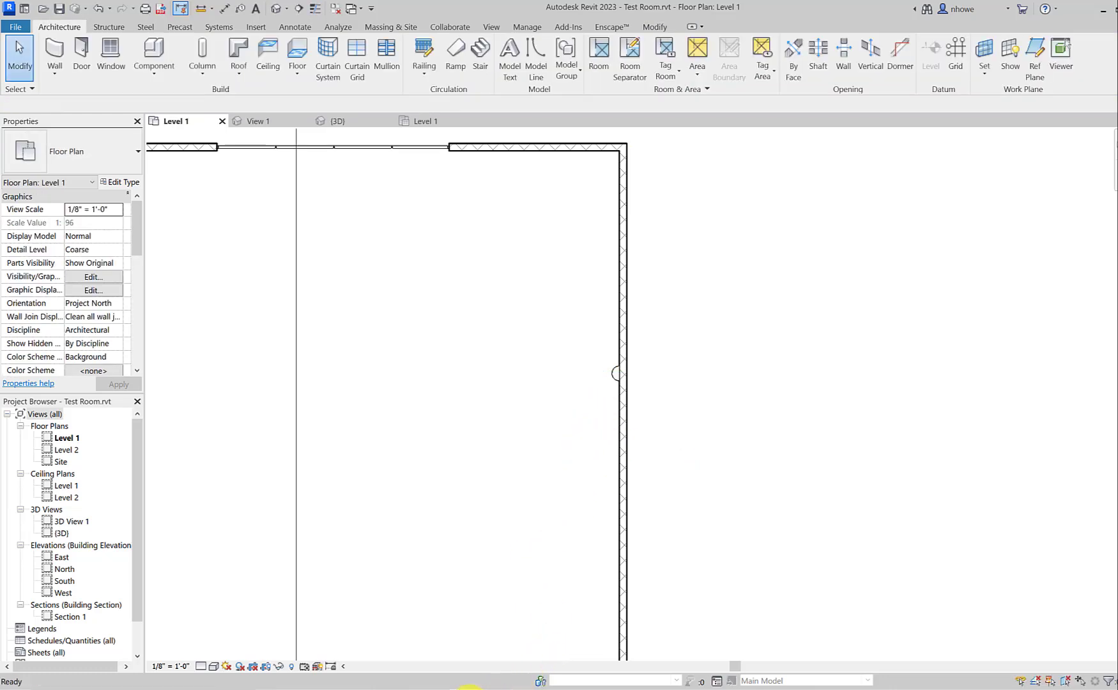
pyautogui.moveTo(476, 685)
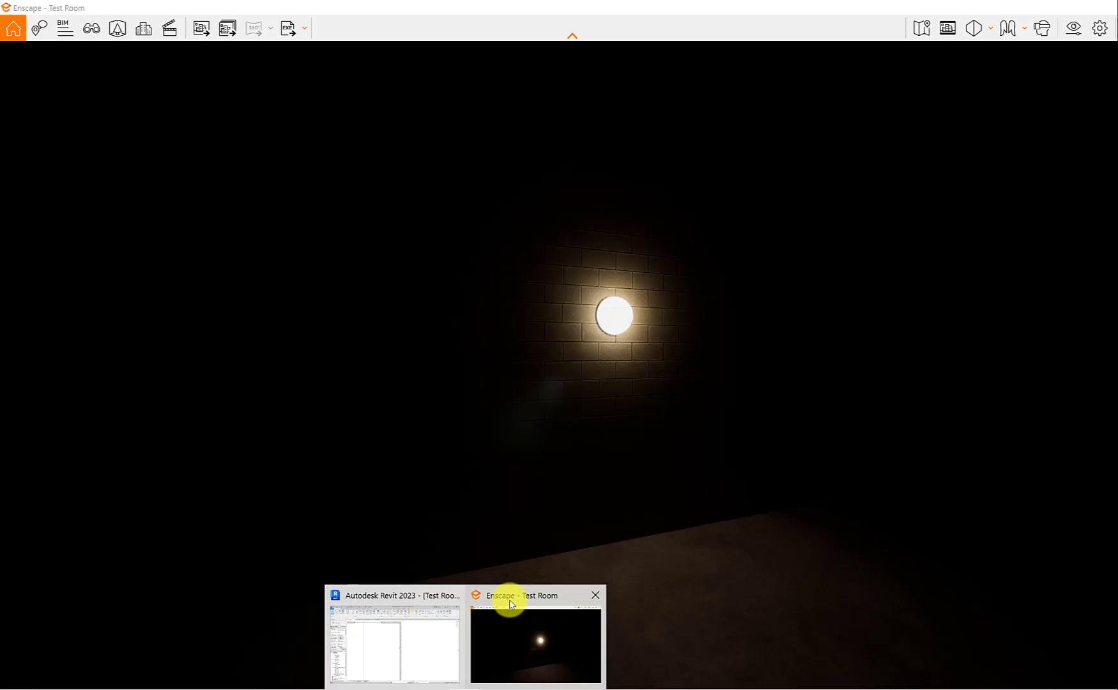
pyautogui.click(511, 604)
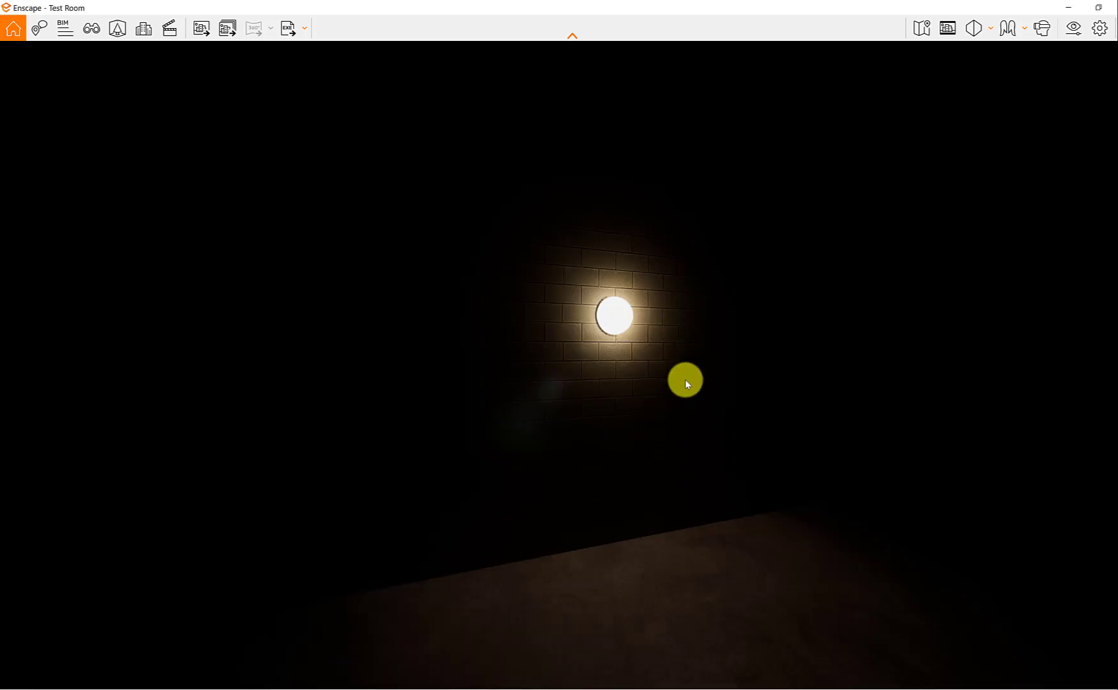
pyautogui.scroll(3, 655, 319)
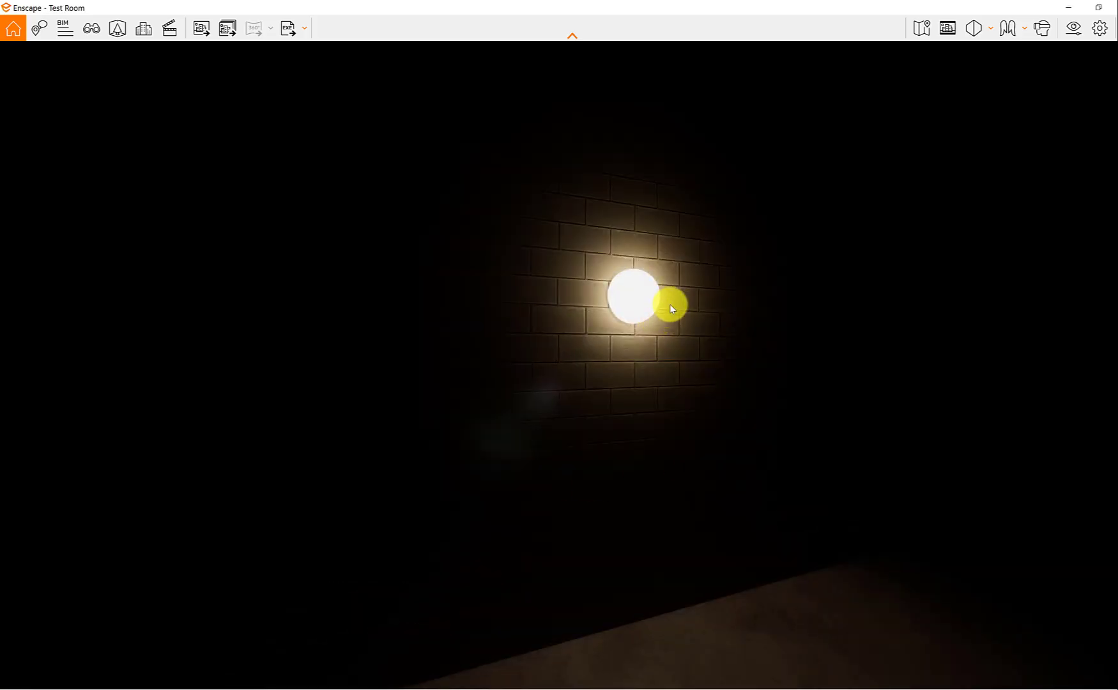
pyautogui.scroll(-3, 670, 304)
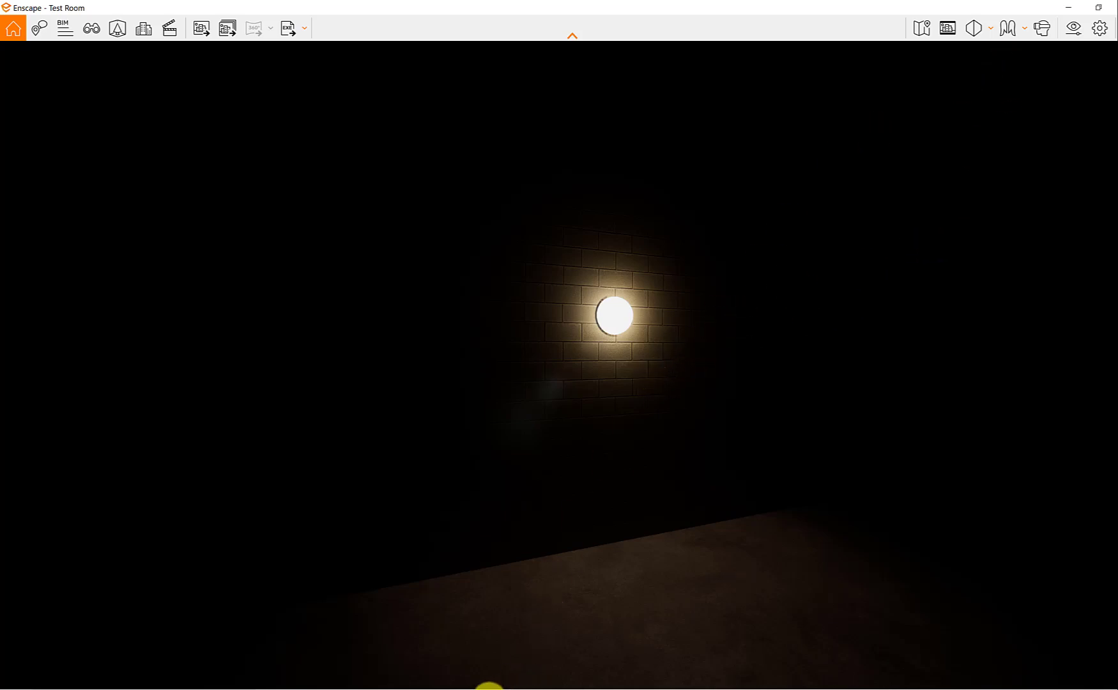
# Step: Switch back to Revit and open the placed wall sconce's family for editing
pyautogui.moveTo(474, 682)
pyautogui.click(444, 657)
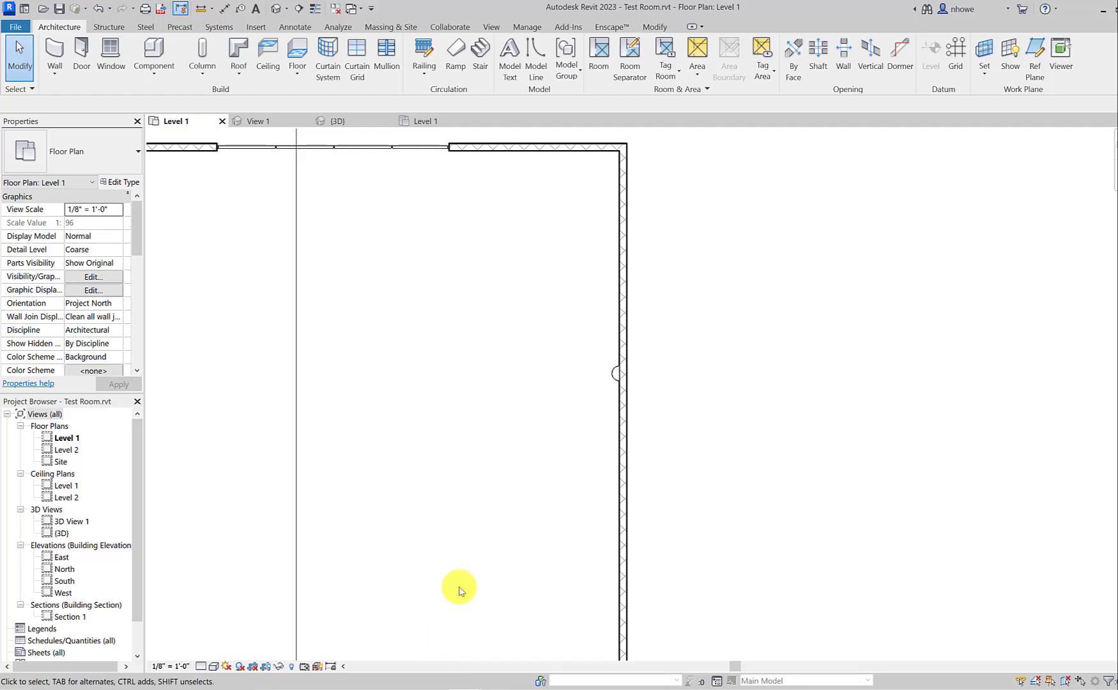
pyautogui.click(613, 376)
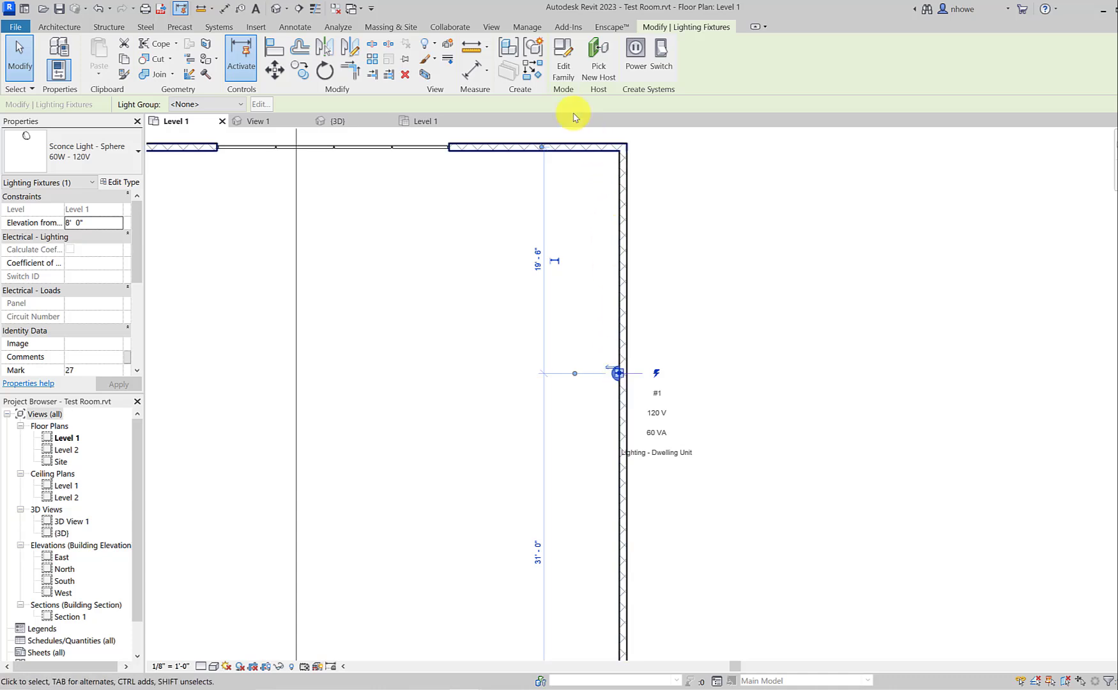
pyautogui.click(563, 70)
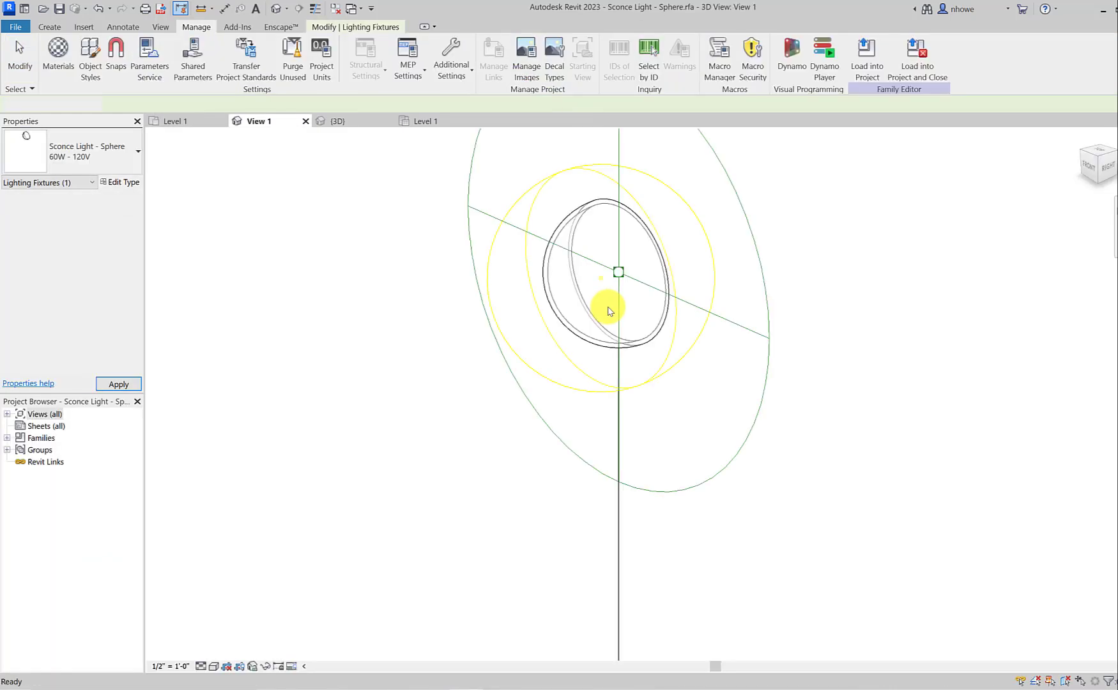
# Step: Examine the sconce family's frosted glass revolve and the light source surrounding it
pyautogui.scroll(3, 625, 289)
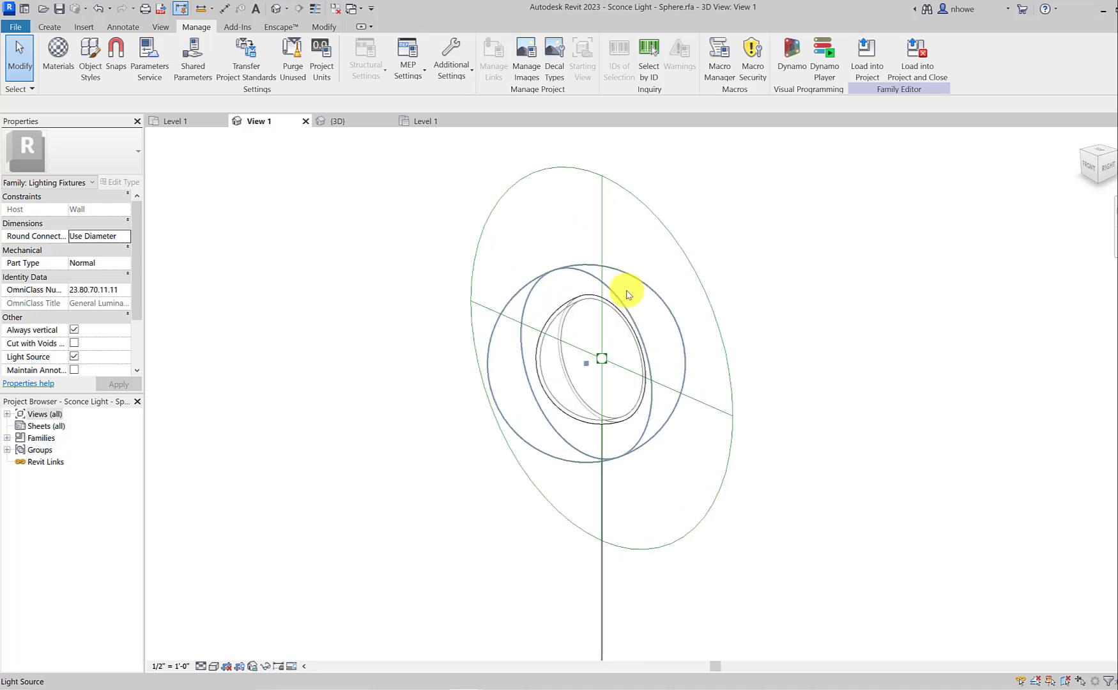
pyautogui.click(581, 304)
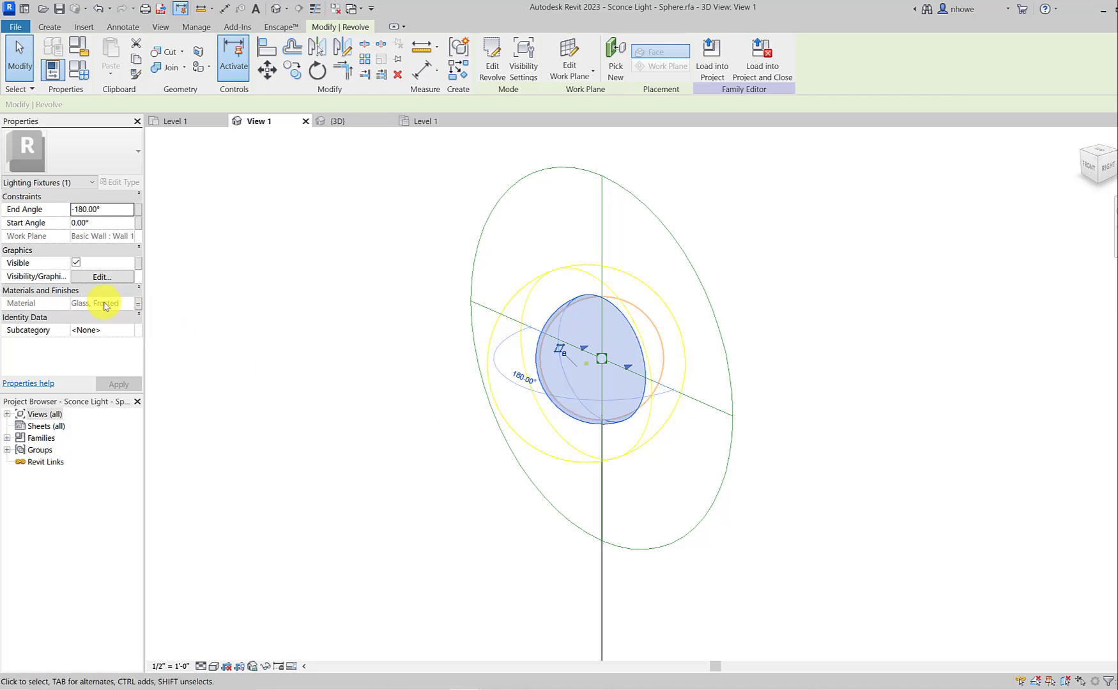
pyautogui.click(400, 348)
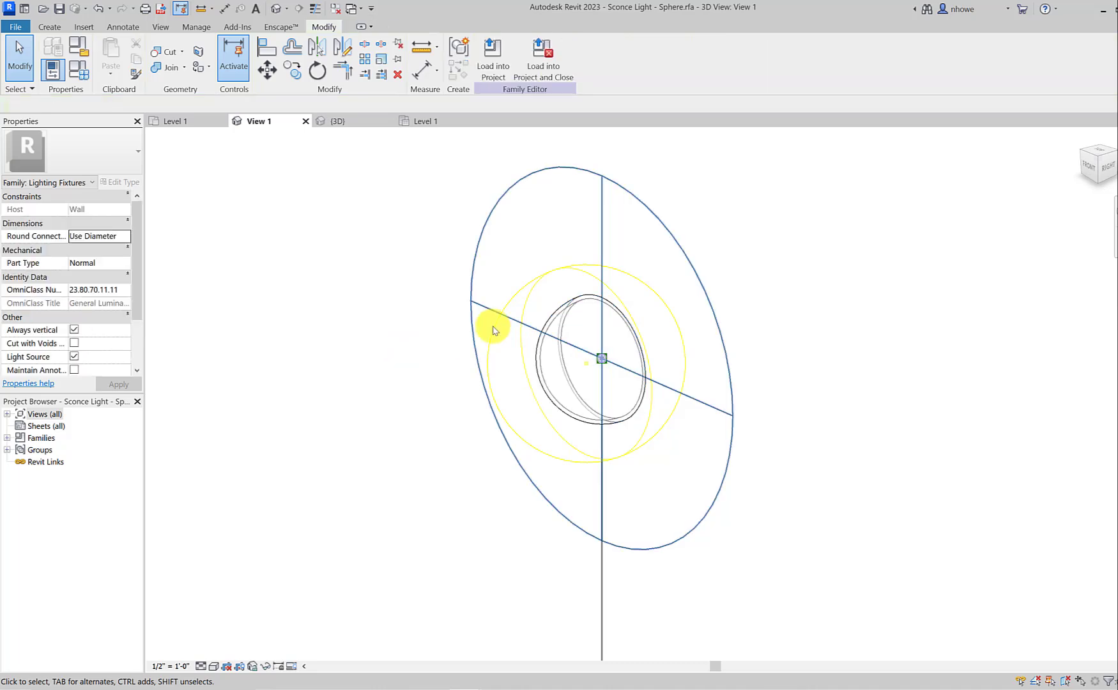
pyautogui.click(569, 266)
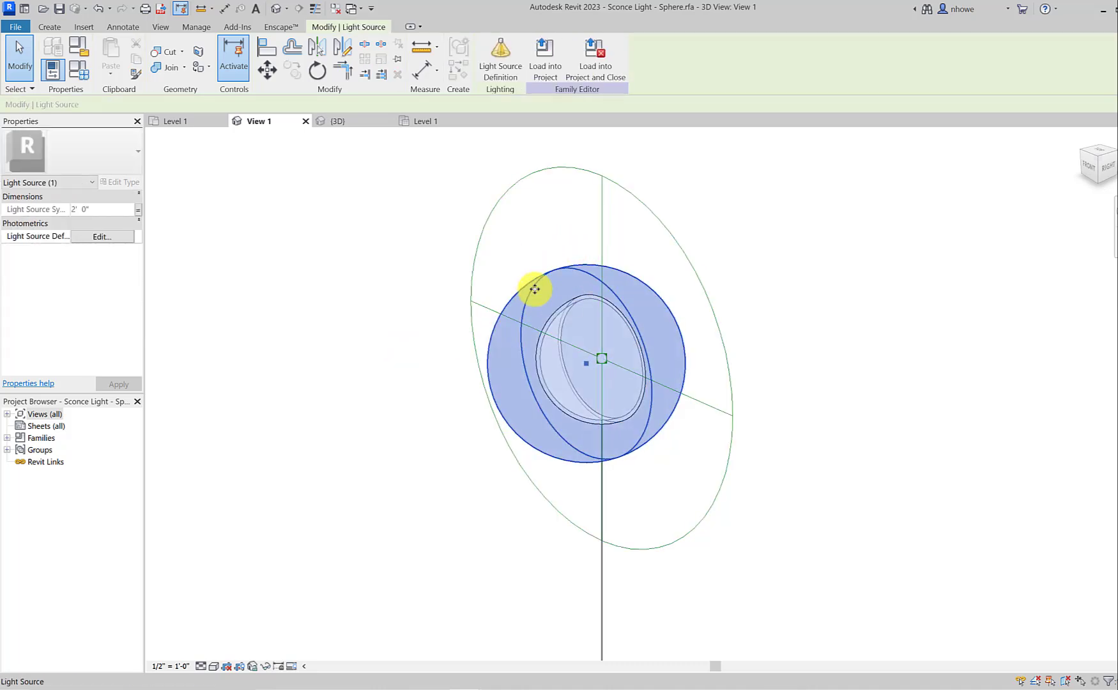
pyautogui.click(502, 251)
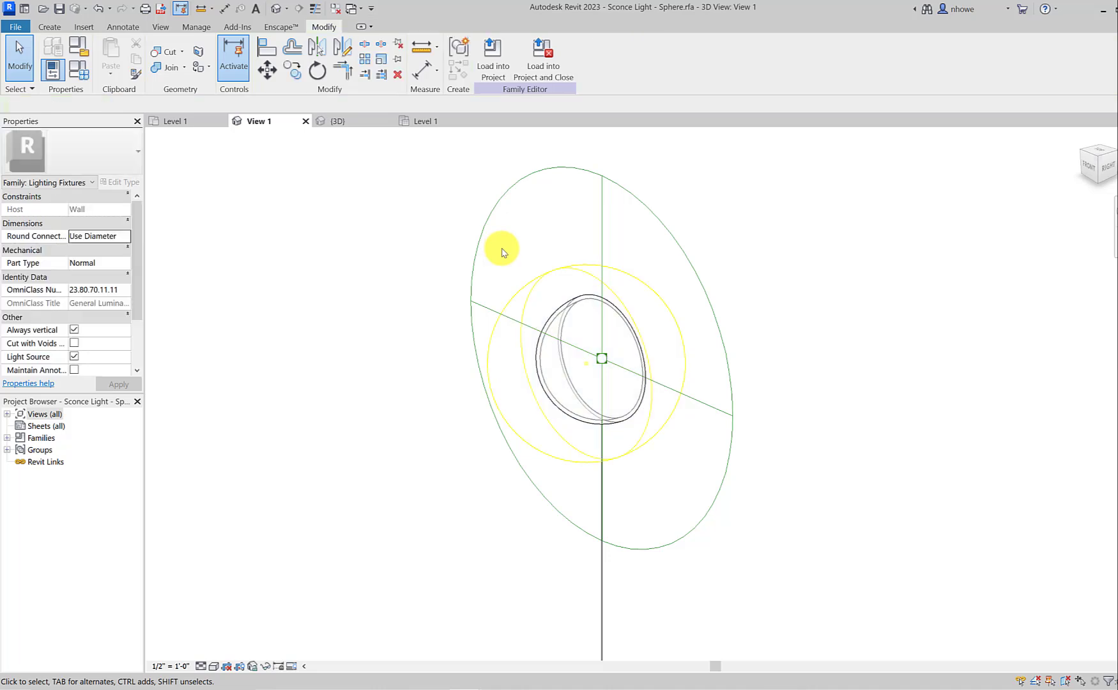
# Step: Turn the family's Light Source option off and back on, and open the Light Source Definition of the recreated source
pyautogui.click(74, 357)
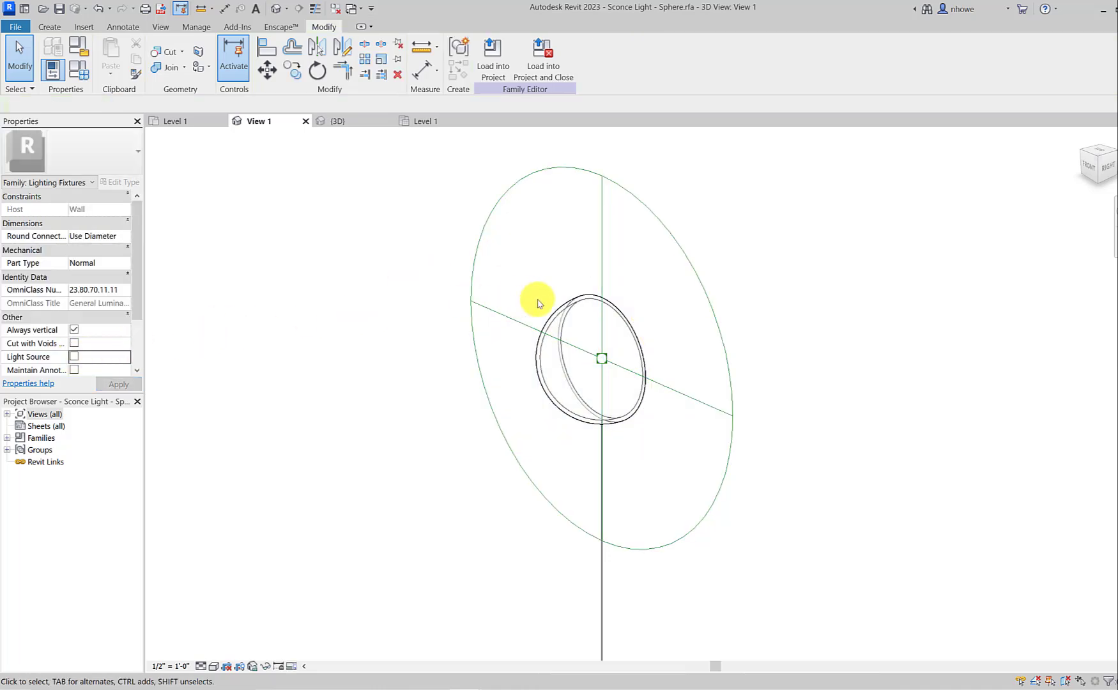
pyautogui.click(75, 357)
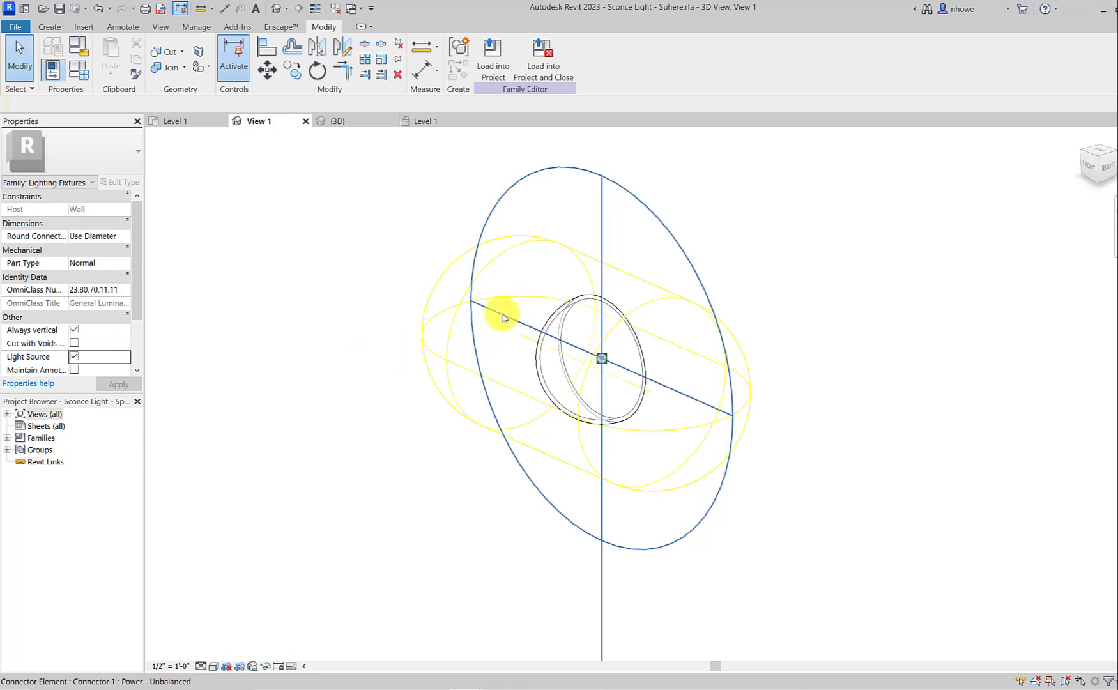
pyautogui.click(503, 317)
pyautogui.click(444, 320)
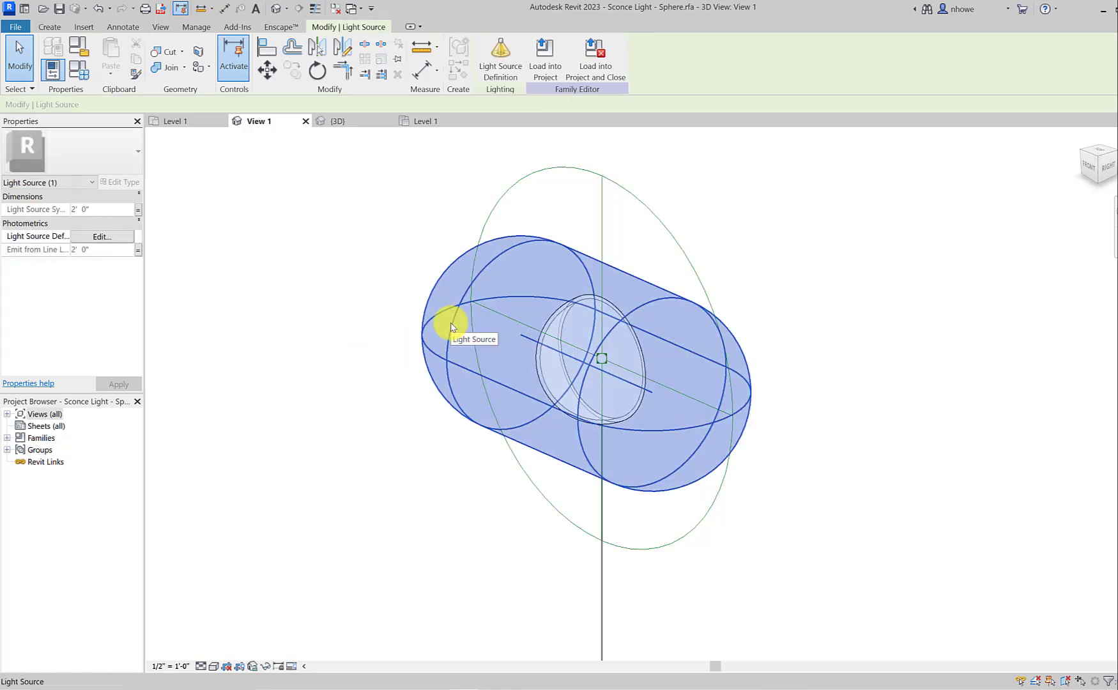
pyautogui.click(500, 56)
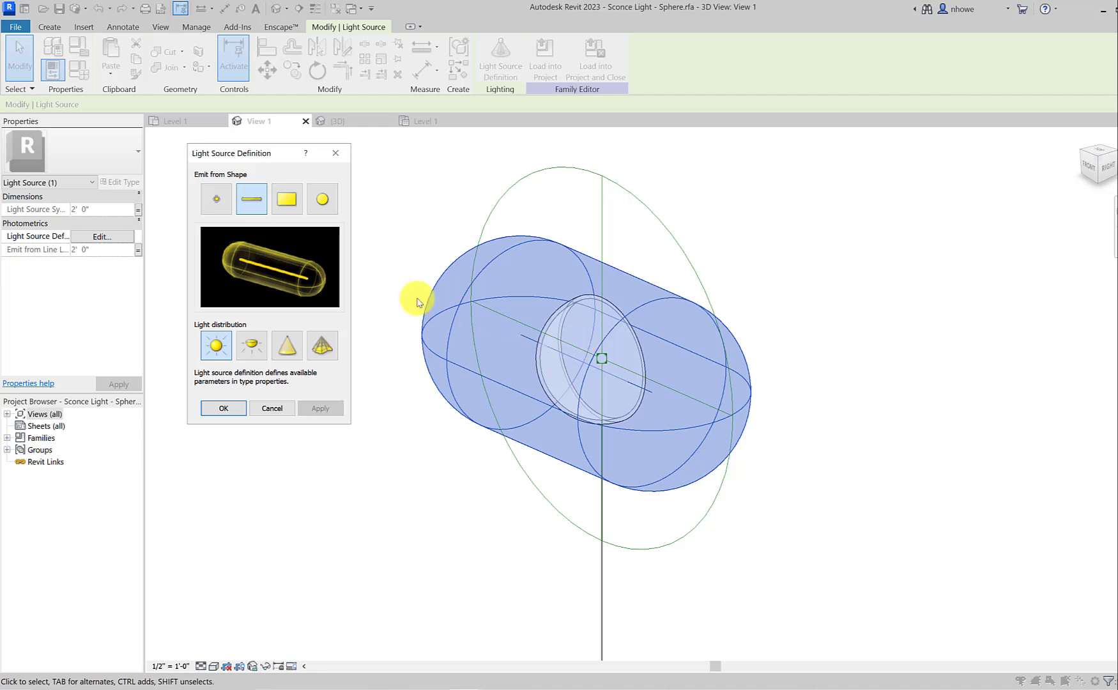
# Step: Preview the point, line, rectangle and circle emission shapes for the light source
pyautogui.click(203, 199)
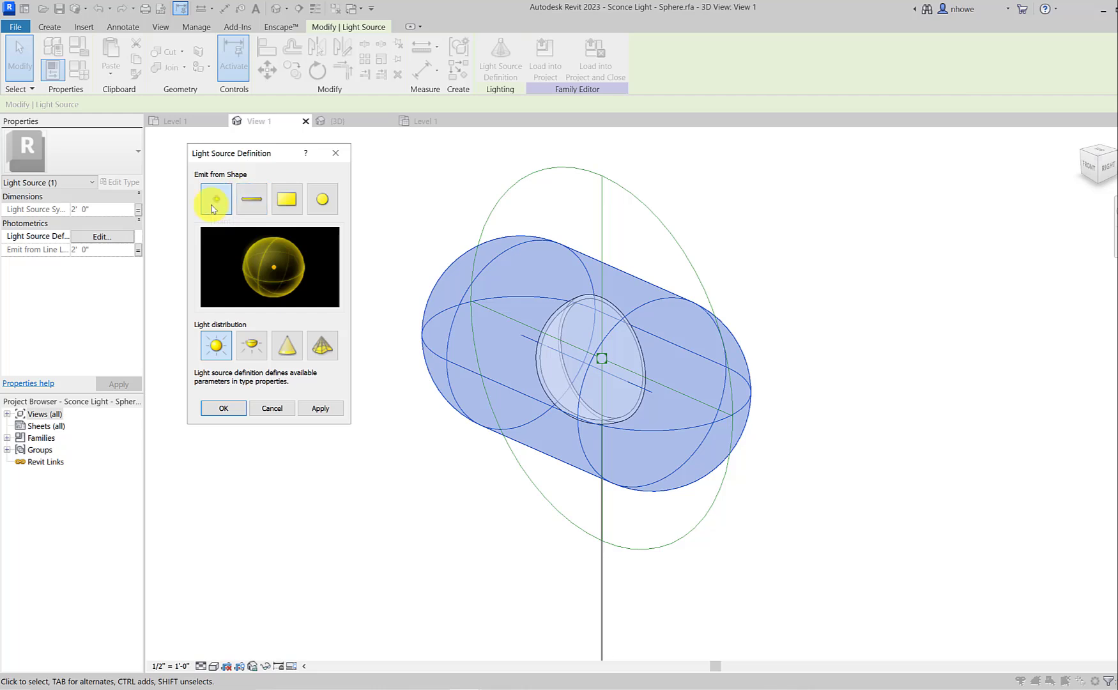
pyautogui.click(258, 199)
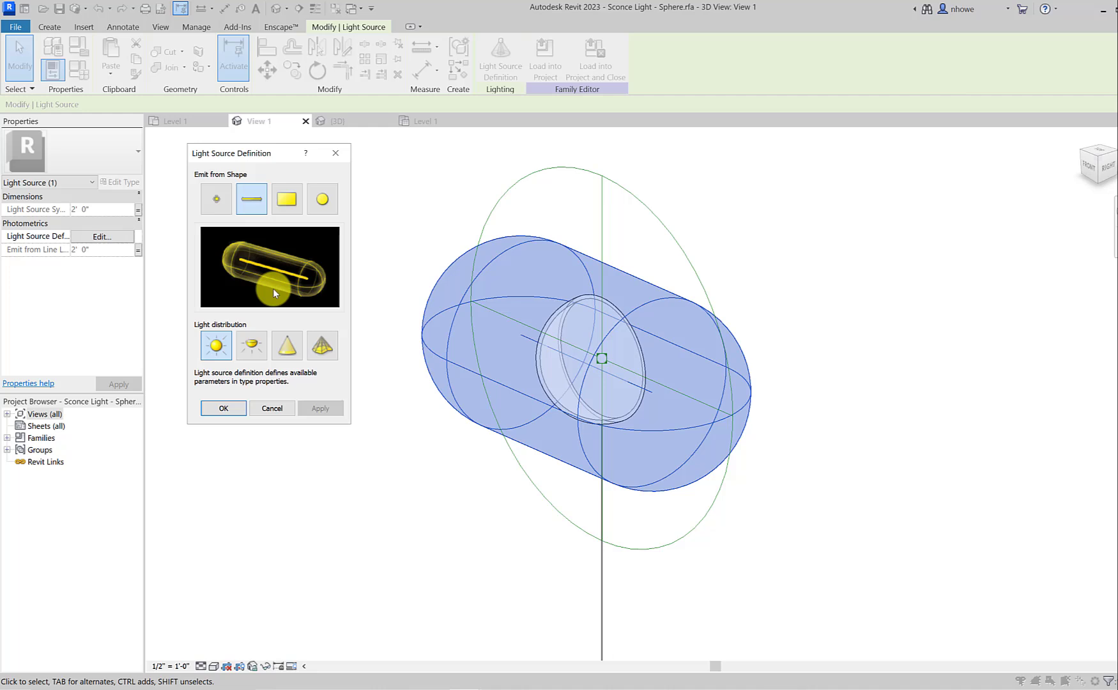
pyautogui.click(217, 197)
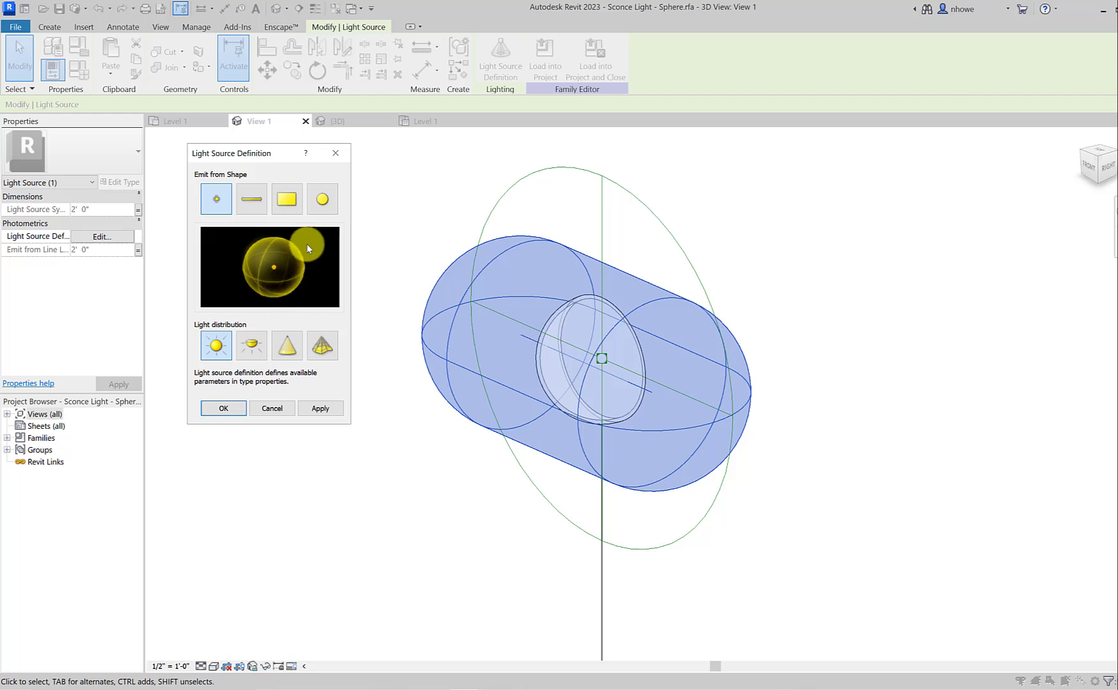
pyautogui.click(296, 213)
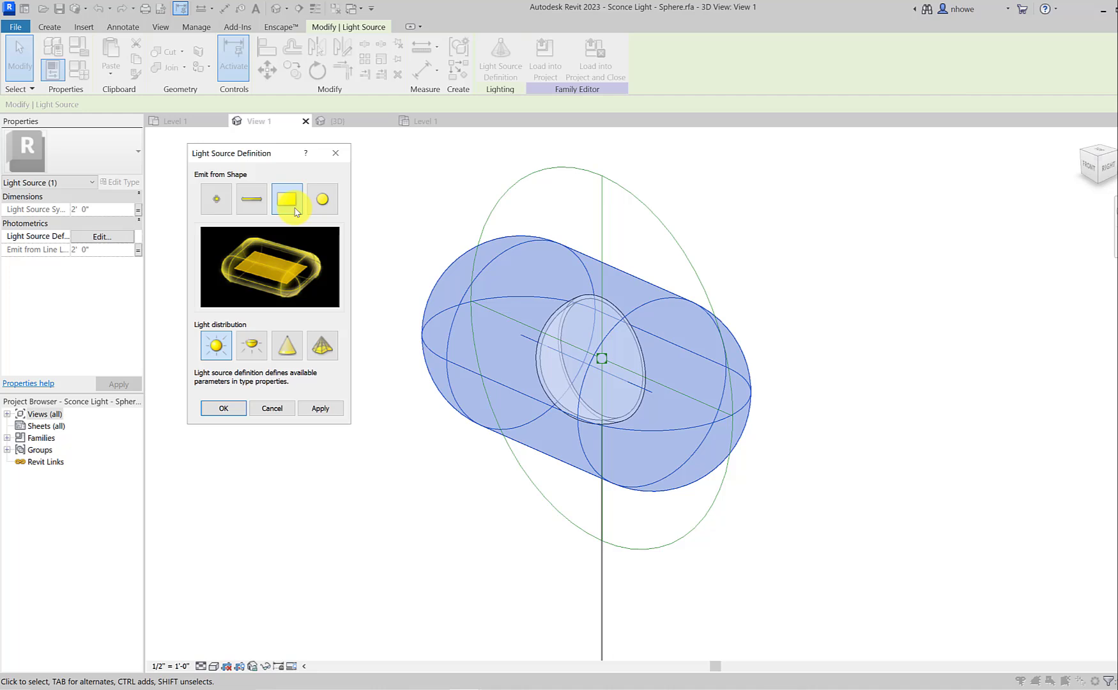
pyautogui.click(327, 198)
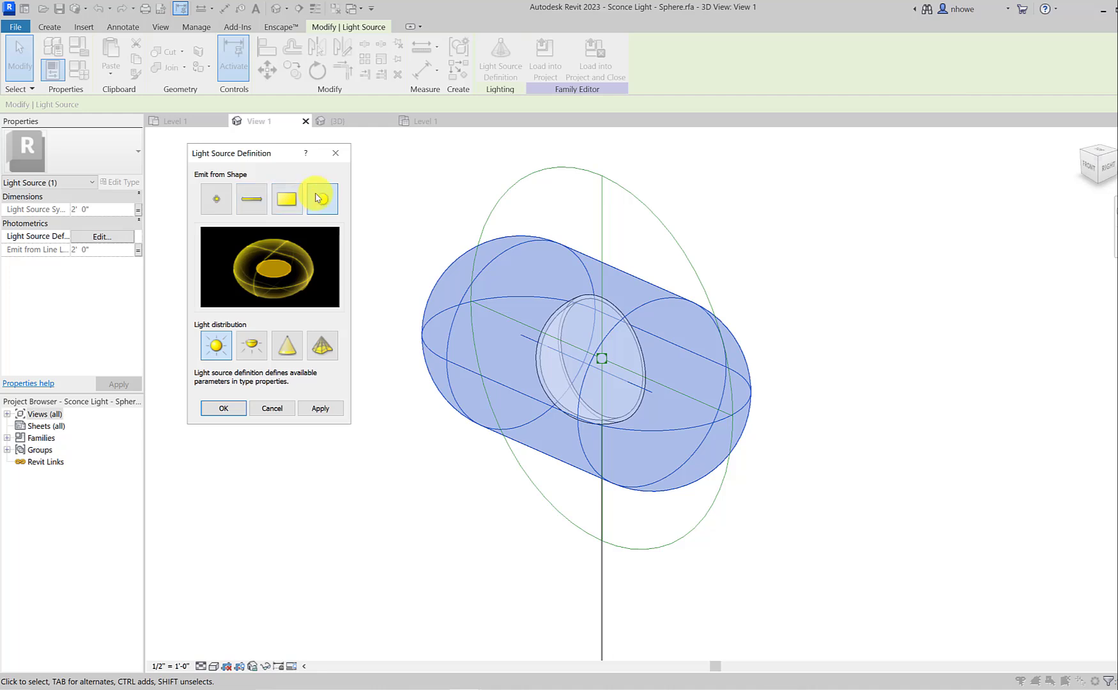
pyautogui.click(259, 202)
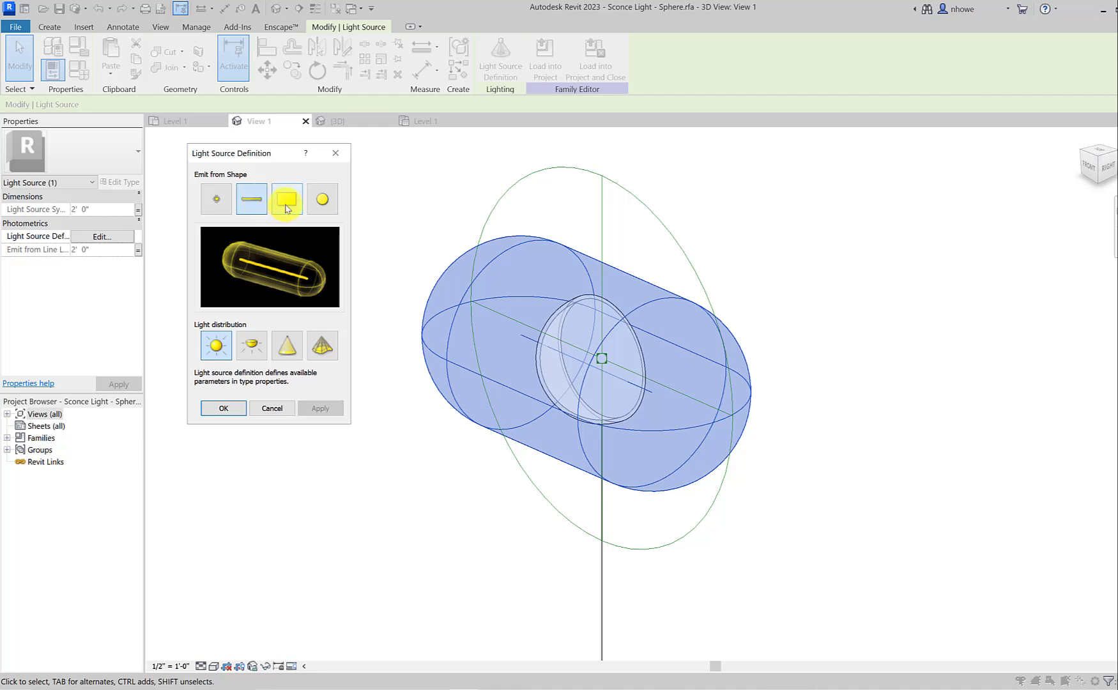
pyautogui.click(286, 209)
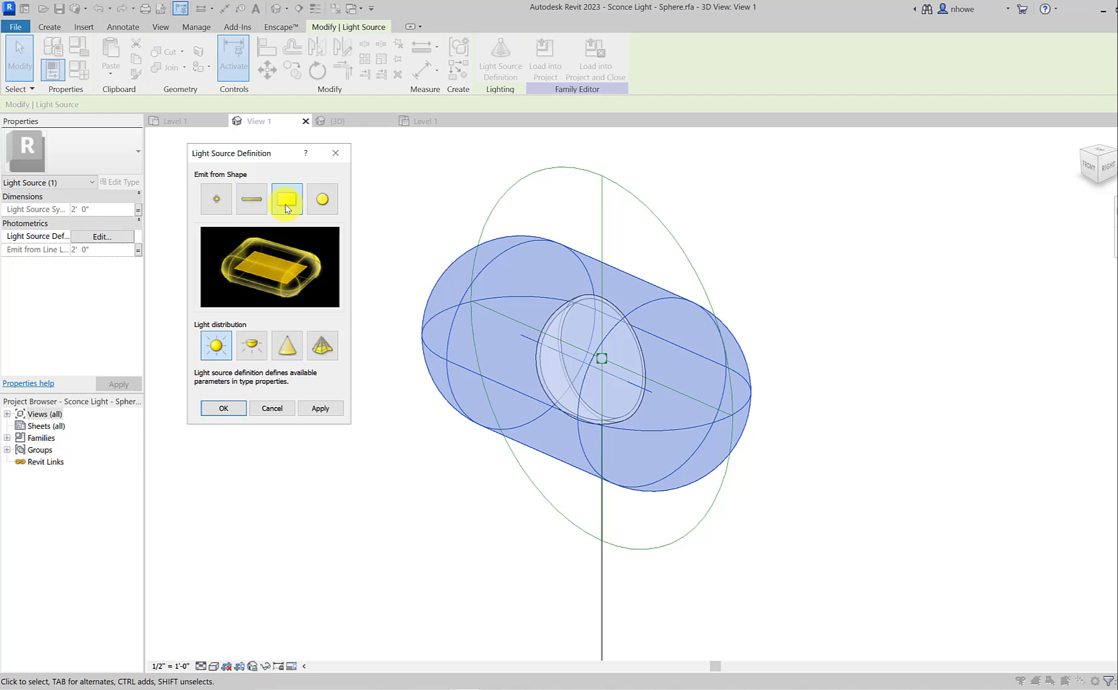
pyautogui.click(218, 201)
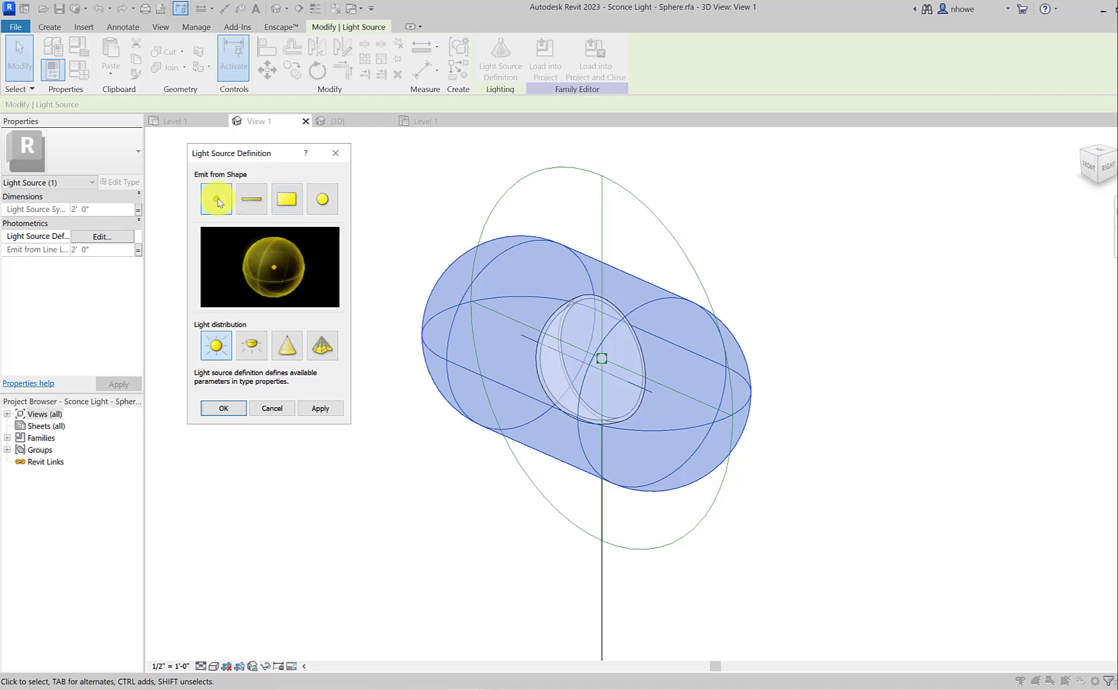
pyautogui.click(332, 212)
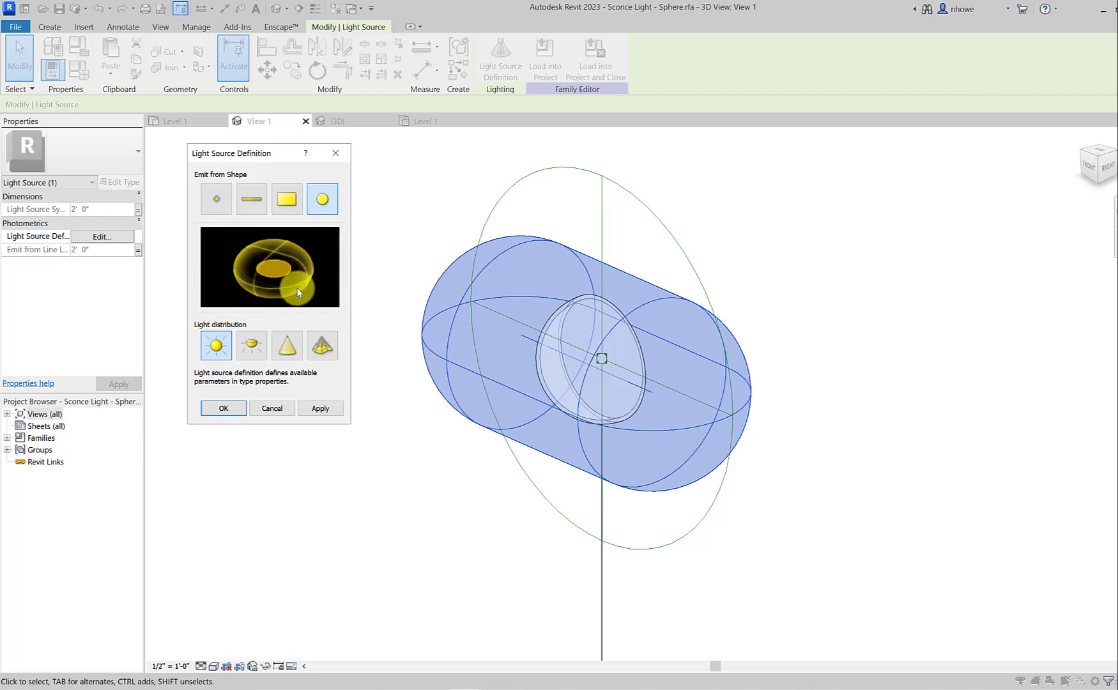
# Step: Set the light source to emit from a point, preview the hemispherical distribution, and apply the spot distribution
pyautogui.click(223, 210)
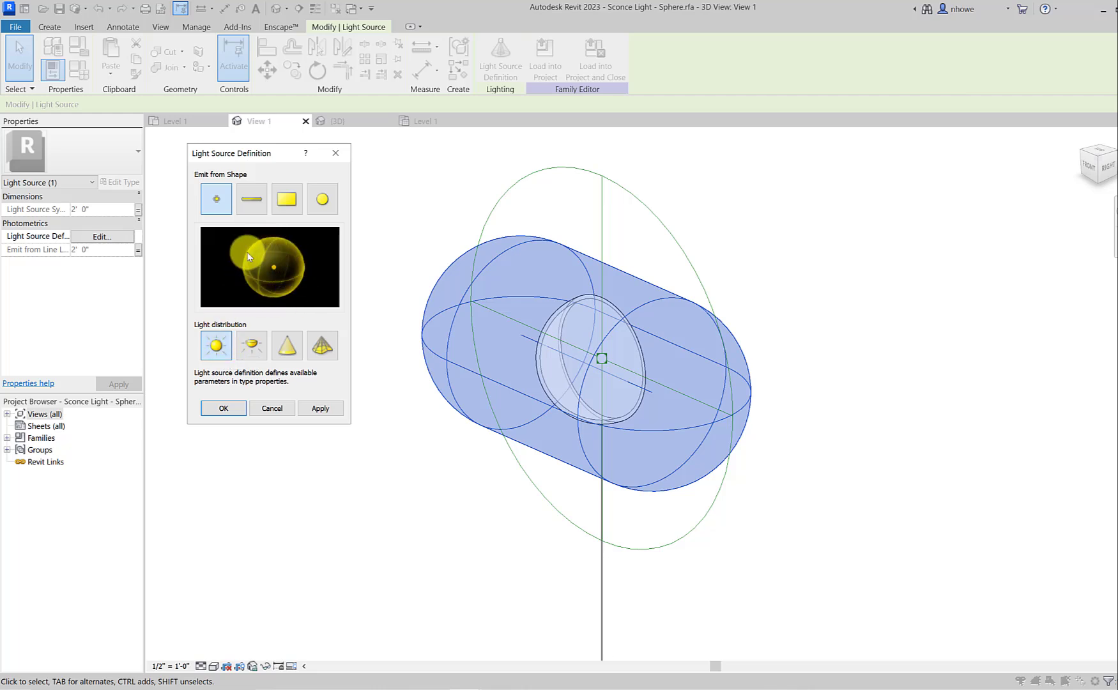
pyautogui.click(253, 351)
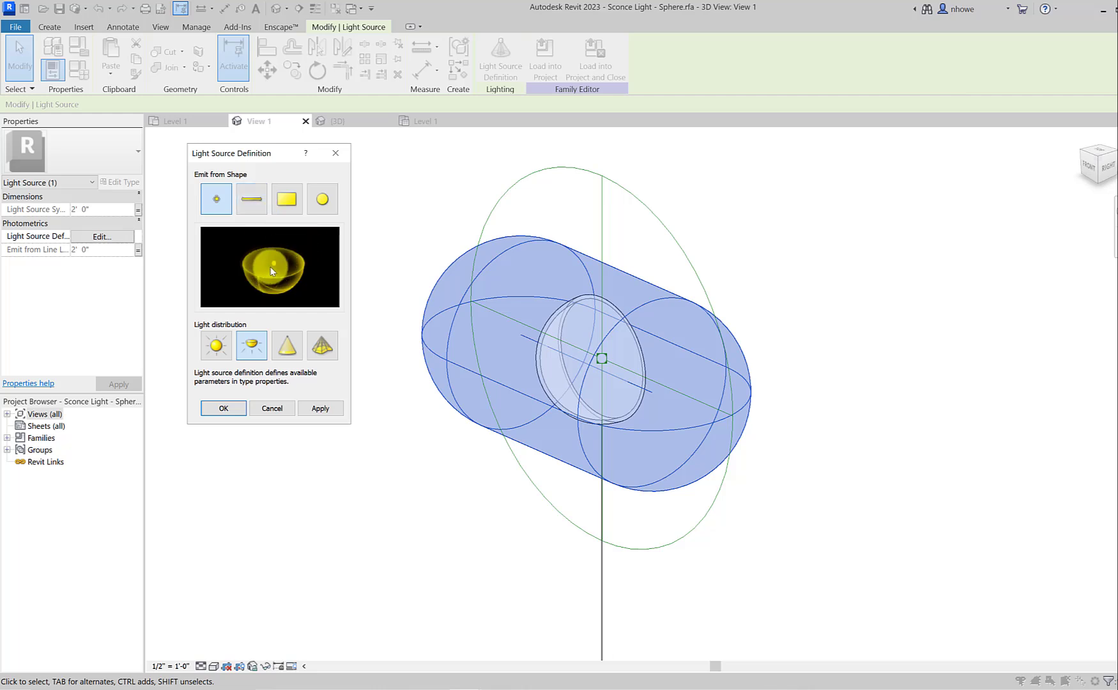
pyautogui.click(279, 339)
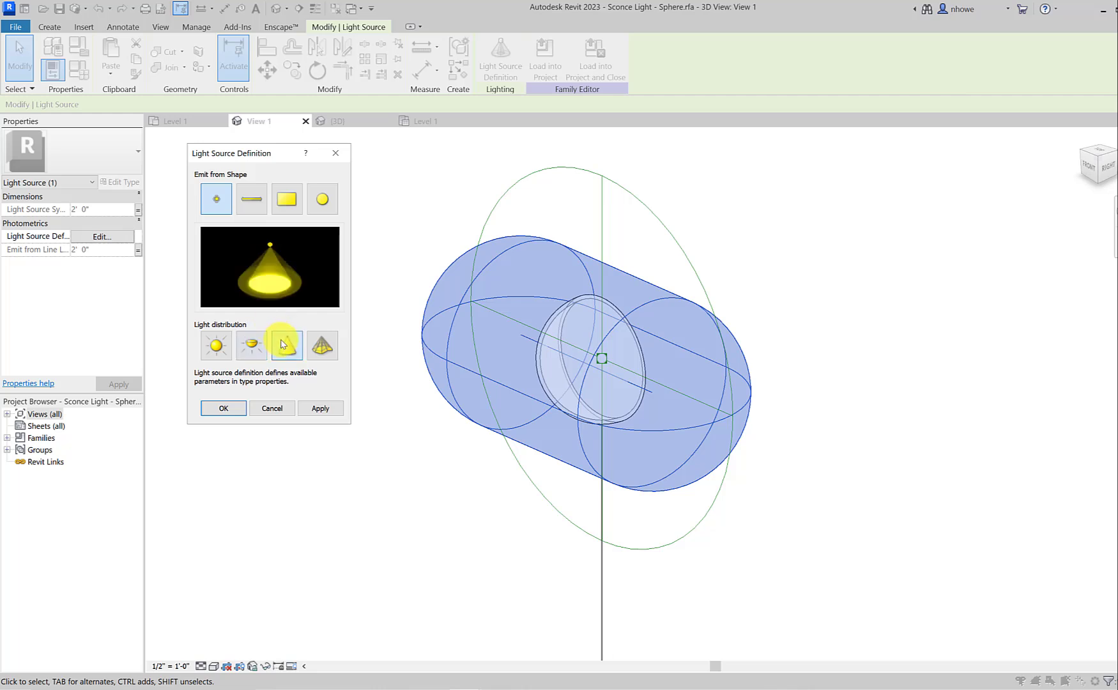
pyautogui.click(321, 408)
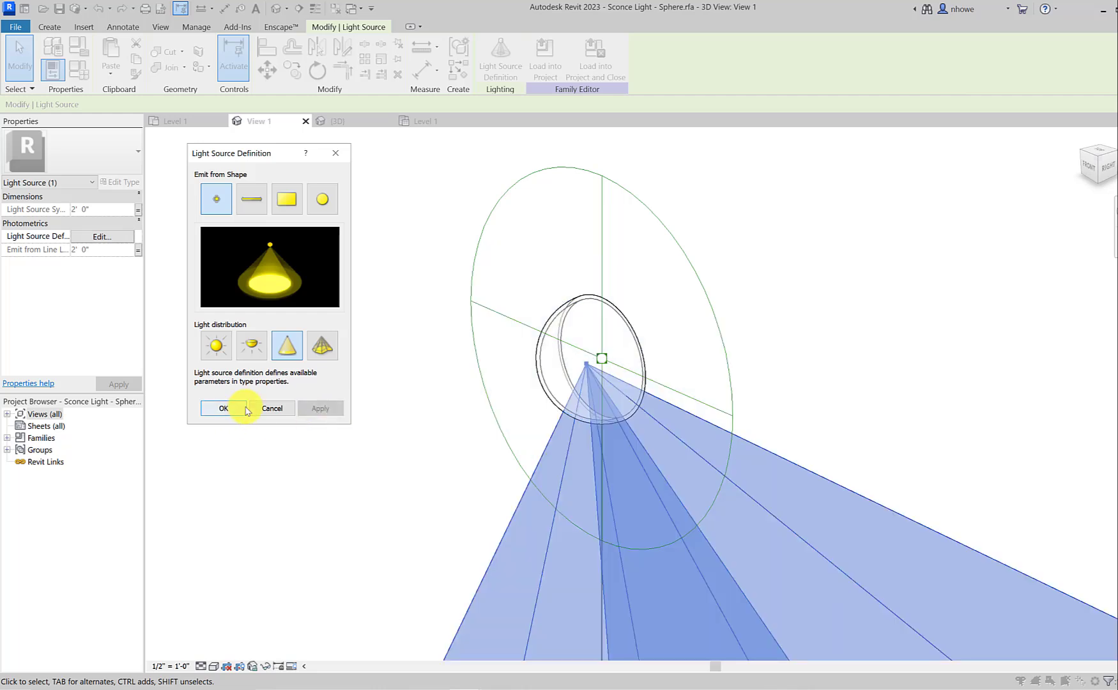
pyautogui.click(223, 408)
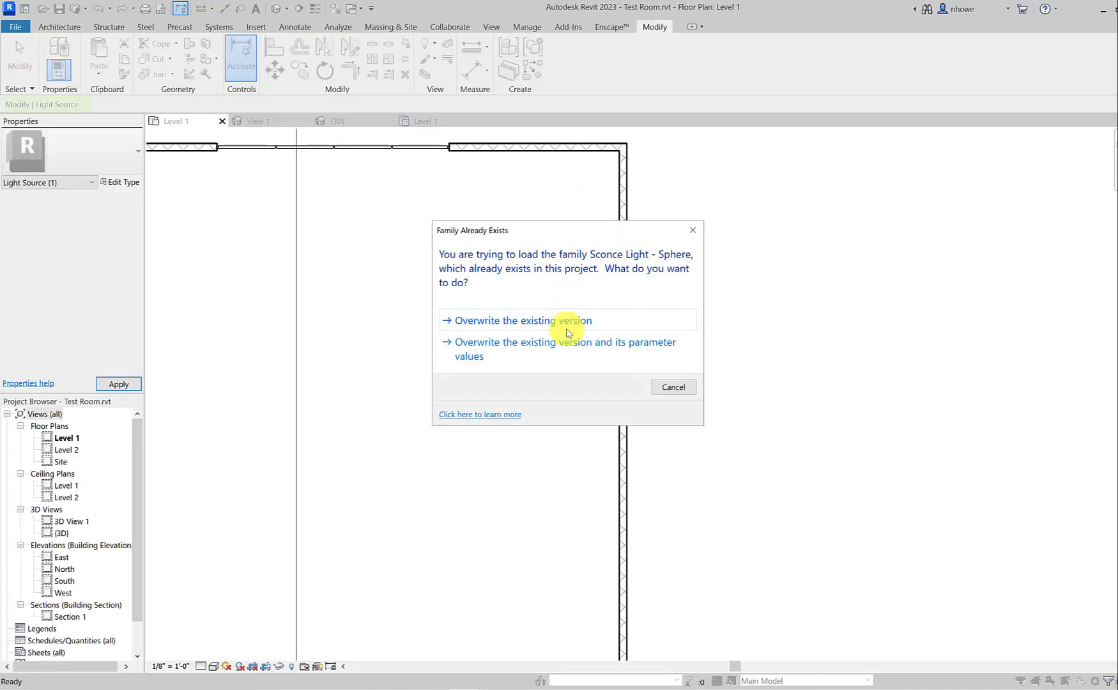
# Step: Overwrite the project's existing sconce family version and its parameter values, and inspect the spot light's effect in Enscape
pyautogui.click(568, 347)
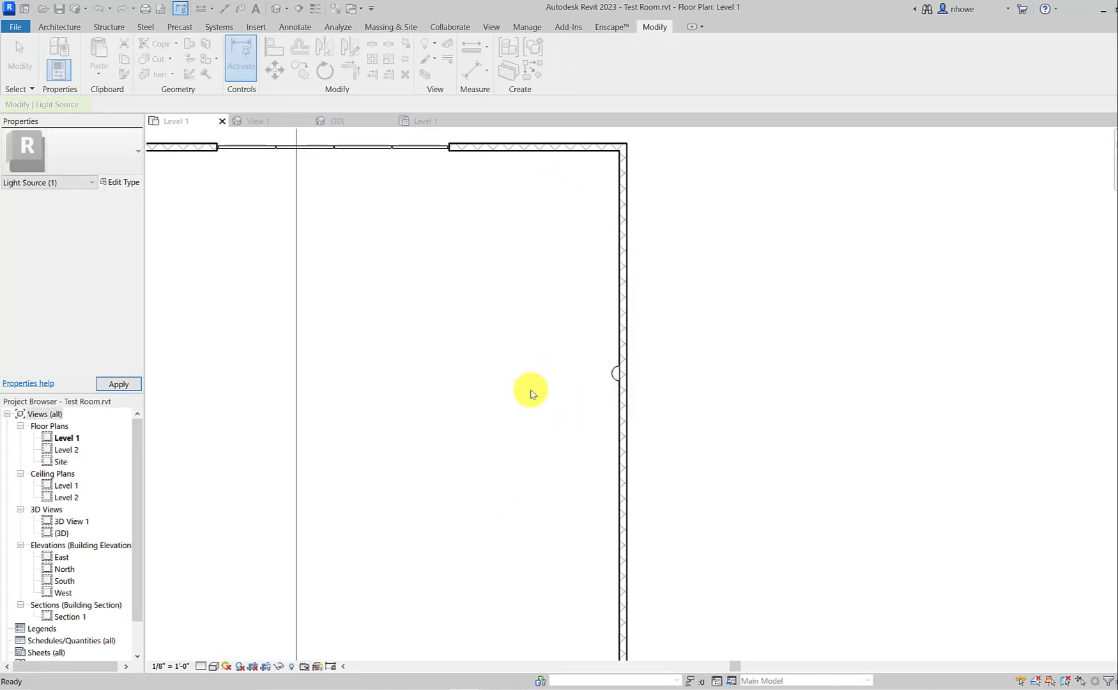
pyautogui.moveTo(463, 685)
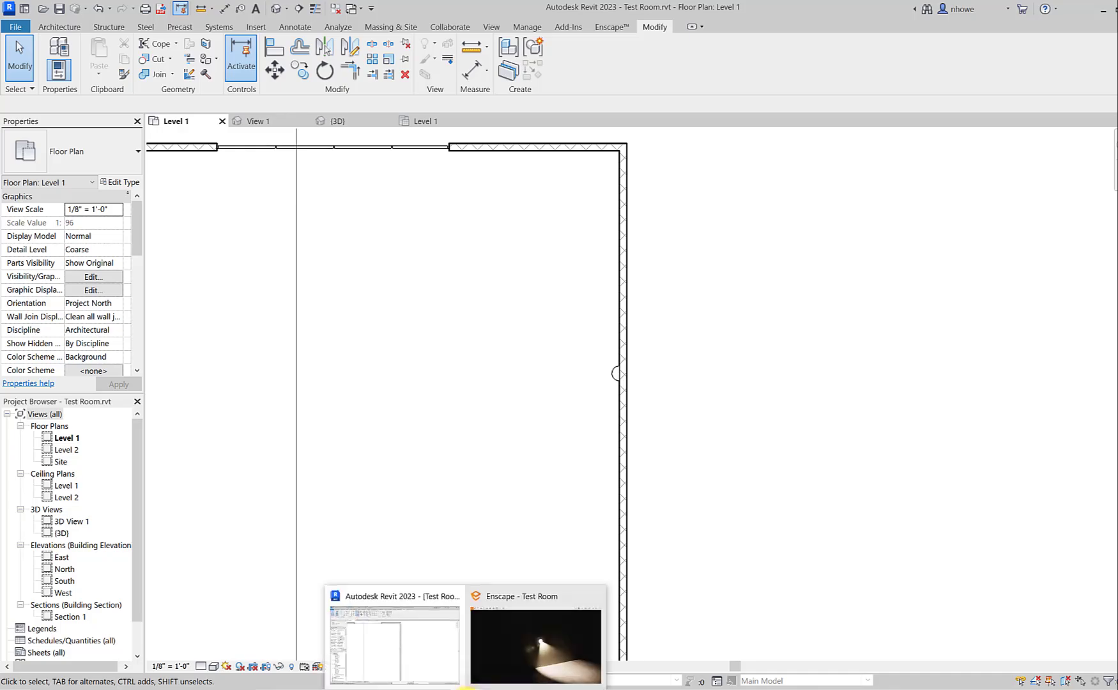
pyautogui.click(492, 666)
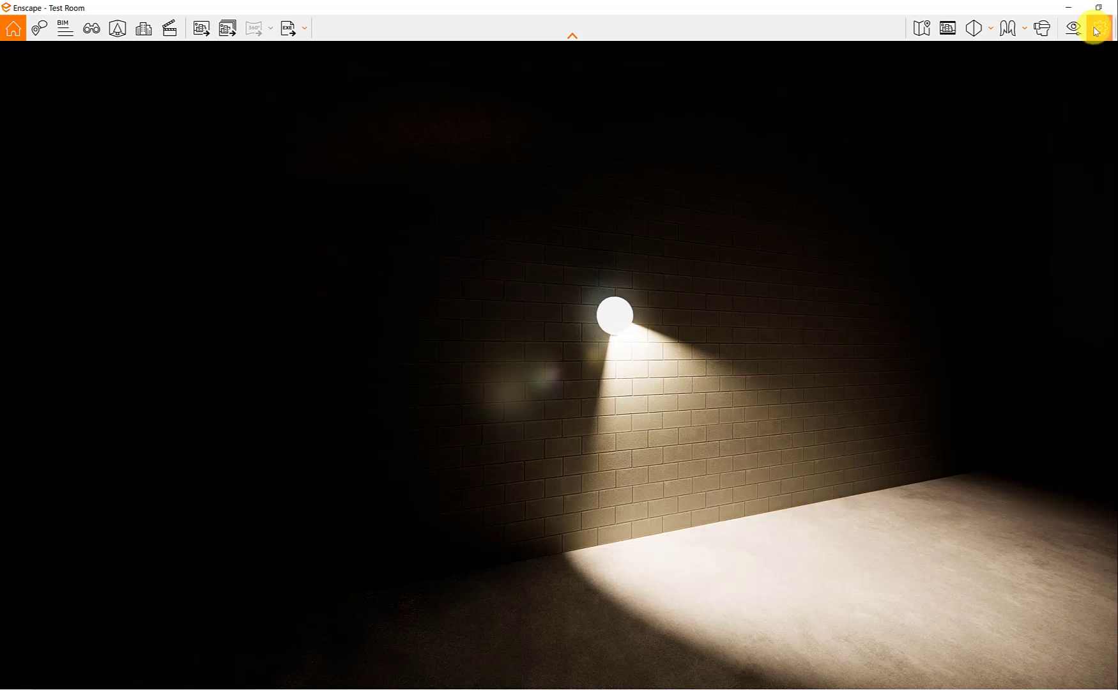
# Step: Switch back to Revit and reopen the wall sconce's family for editing from the Level 1 plan
pyautogui.click(1069, 7)
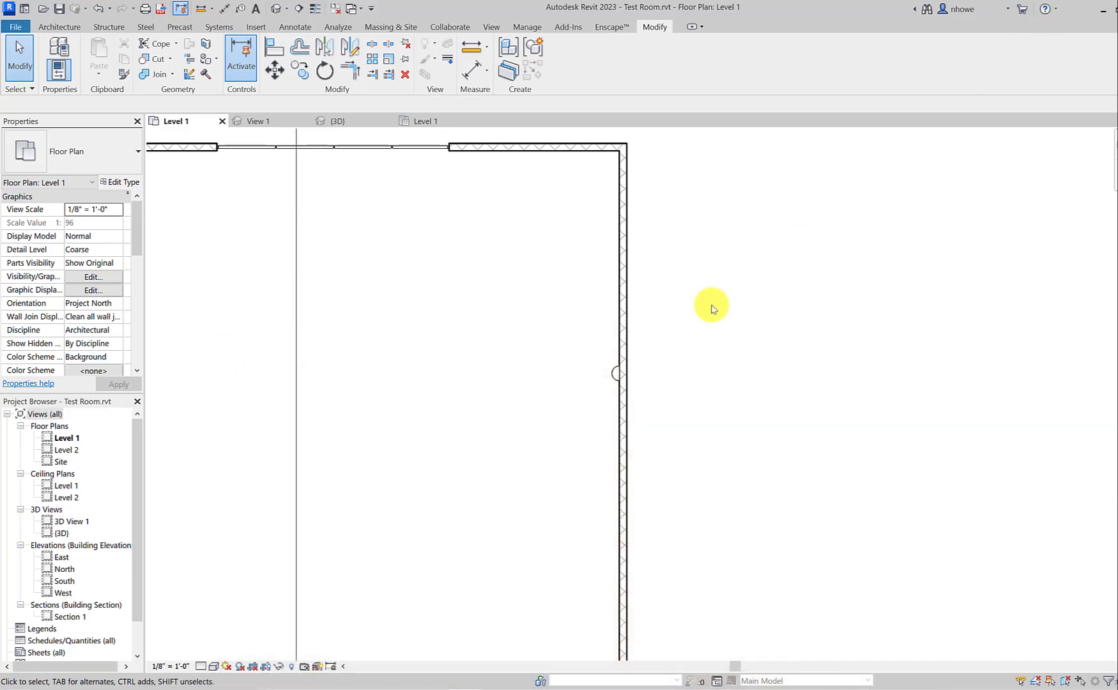
pyautogui.click(611, 380)
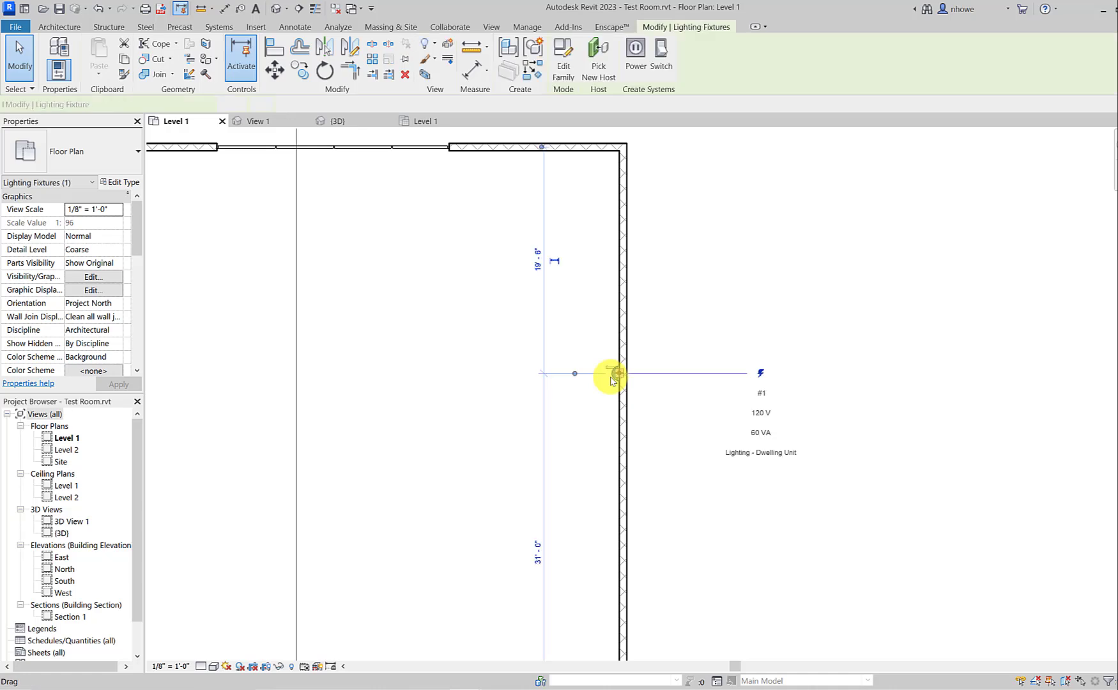
pyautogui.scroll(2, 614, 377)
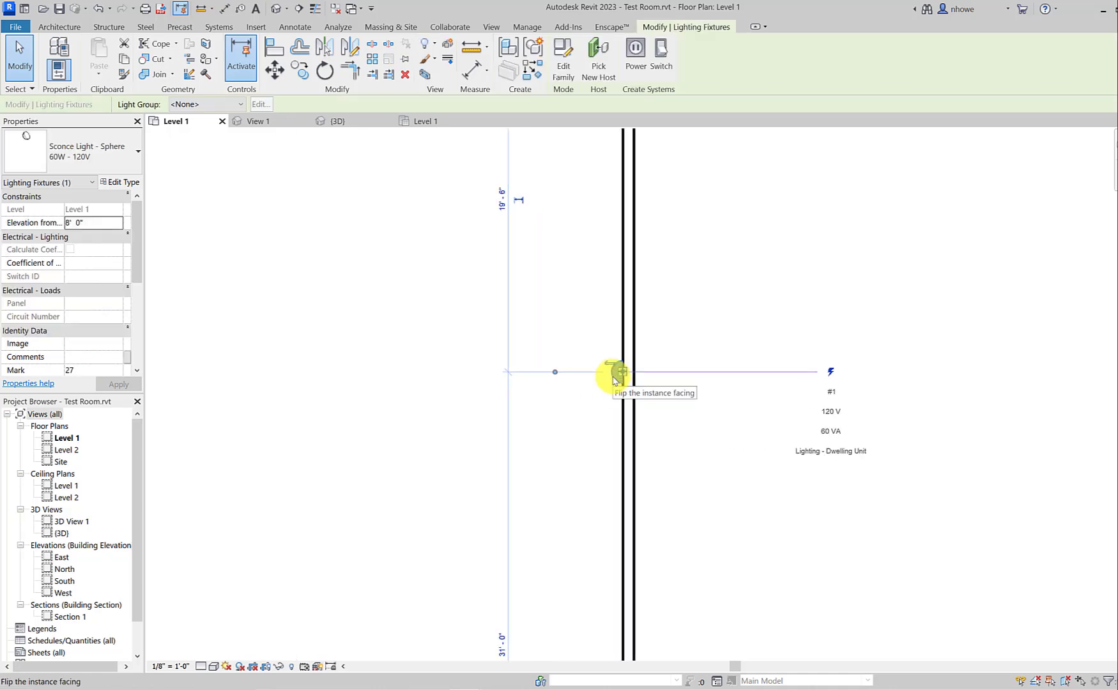
pyautogui.click(565, 64)
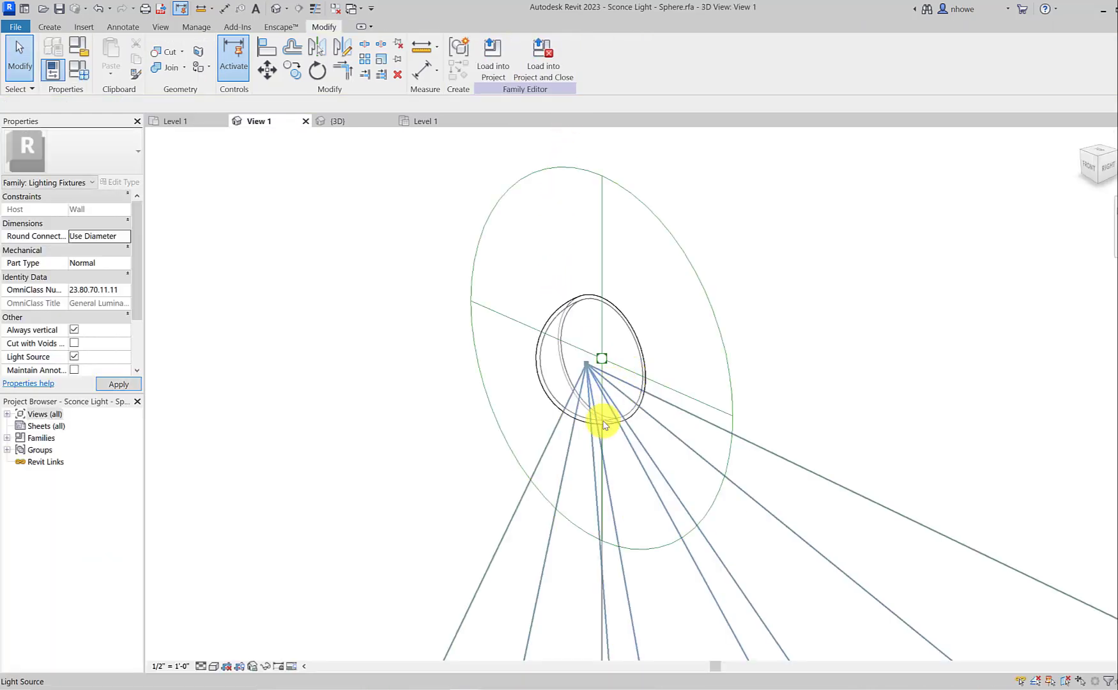
# Step: Change the family's light source distribution from spot to spherical in the Light Source Definition
pyautogui.click(609, 400)
pyautogui.click(502, 72)
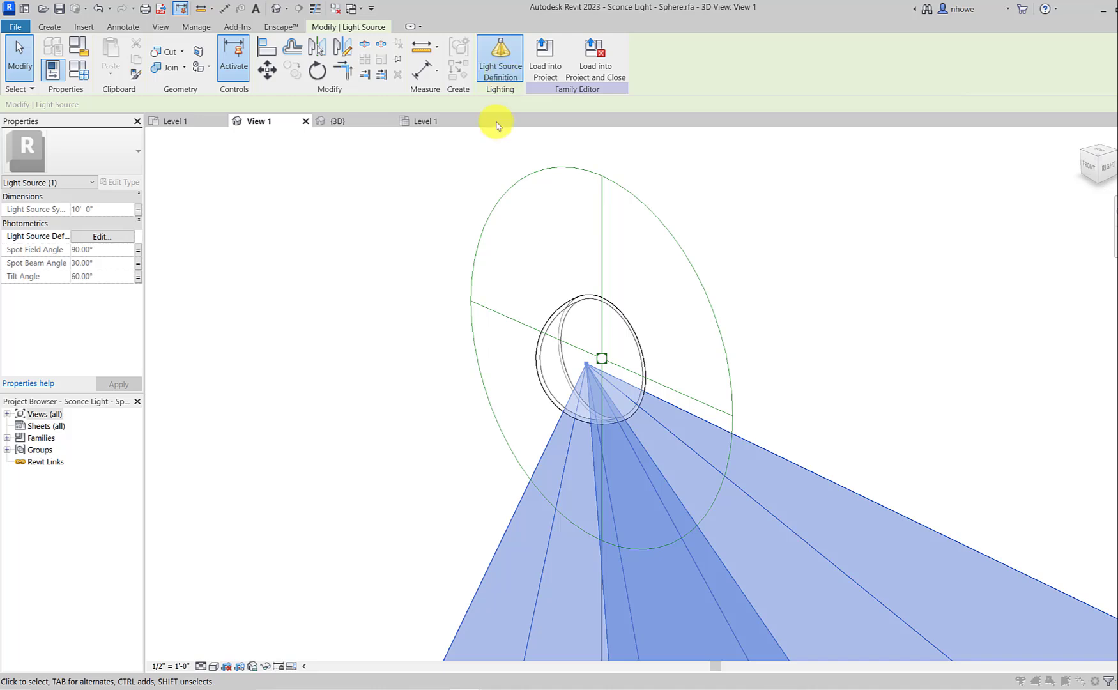
pyautogui.click(216, 341)
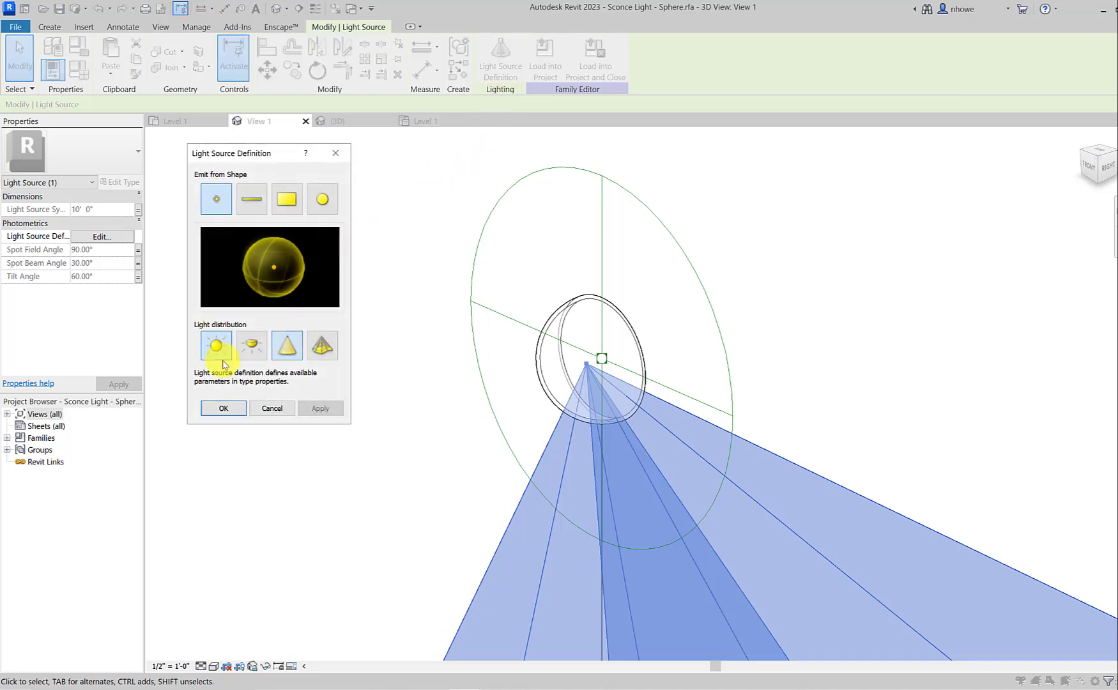
pyautogui.click(314, 409)
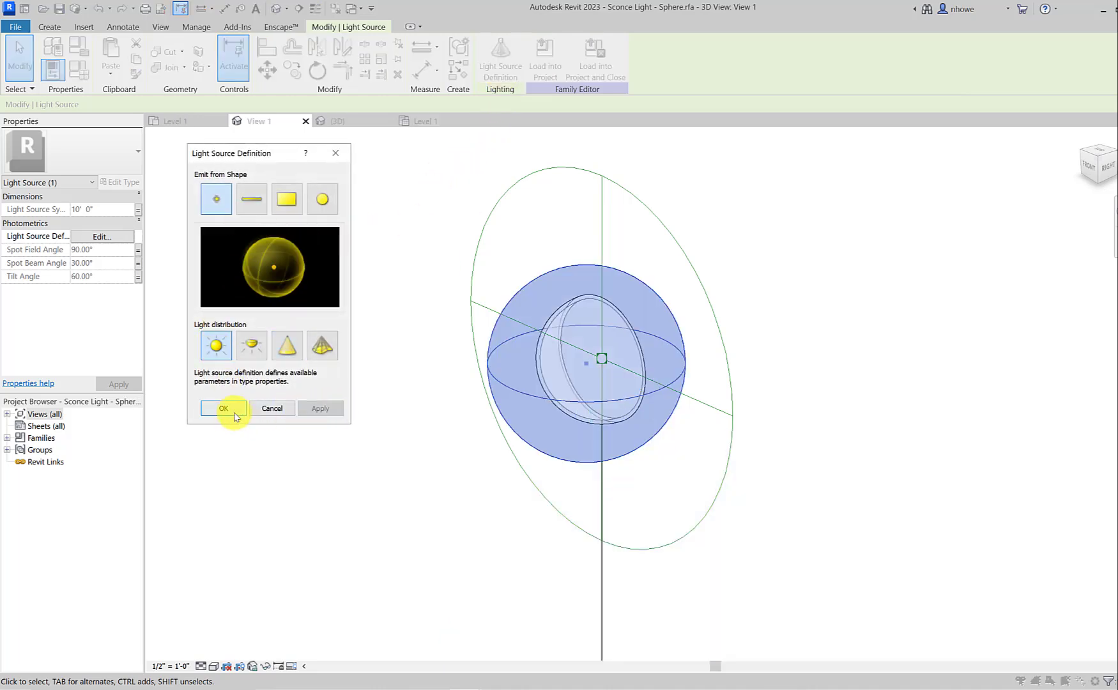
pyautogui.click(226, 409)
pyautogui.click(398, 443)
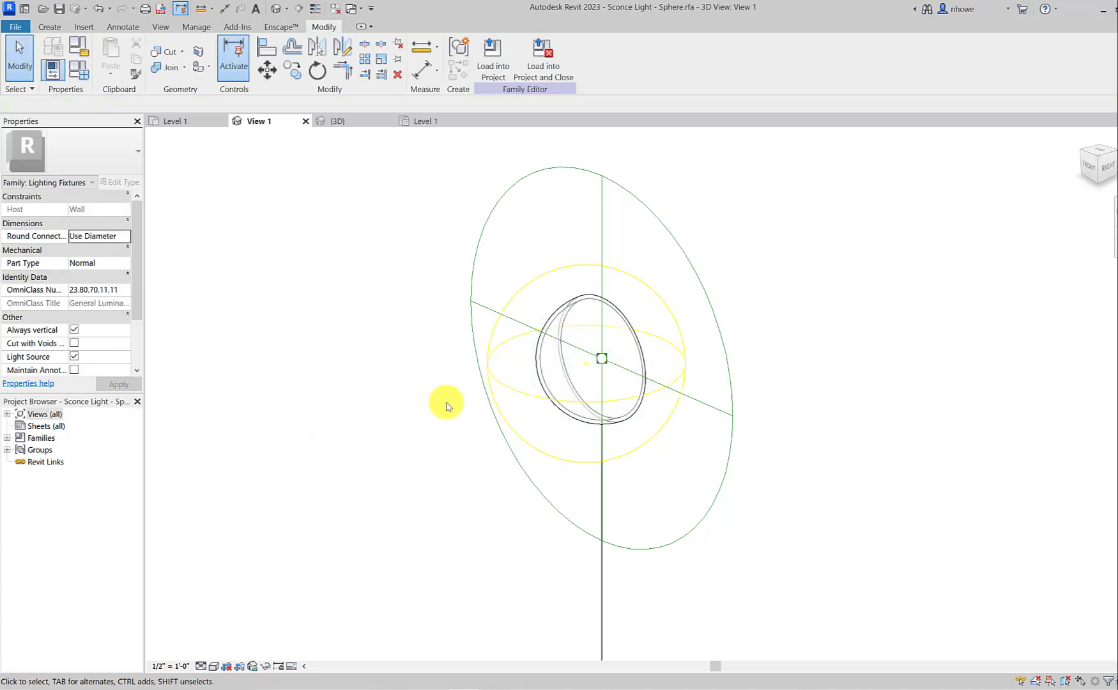
# Step: Examine the frosted glass revolve and its surrounding light source, comparing them with the sconce rendered in Enscape
pyautogui.click(548, 346)
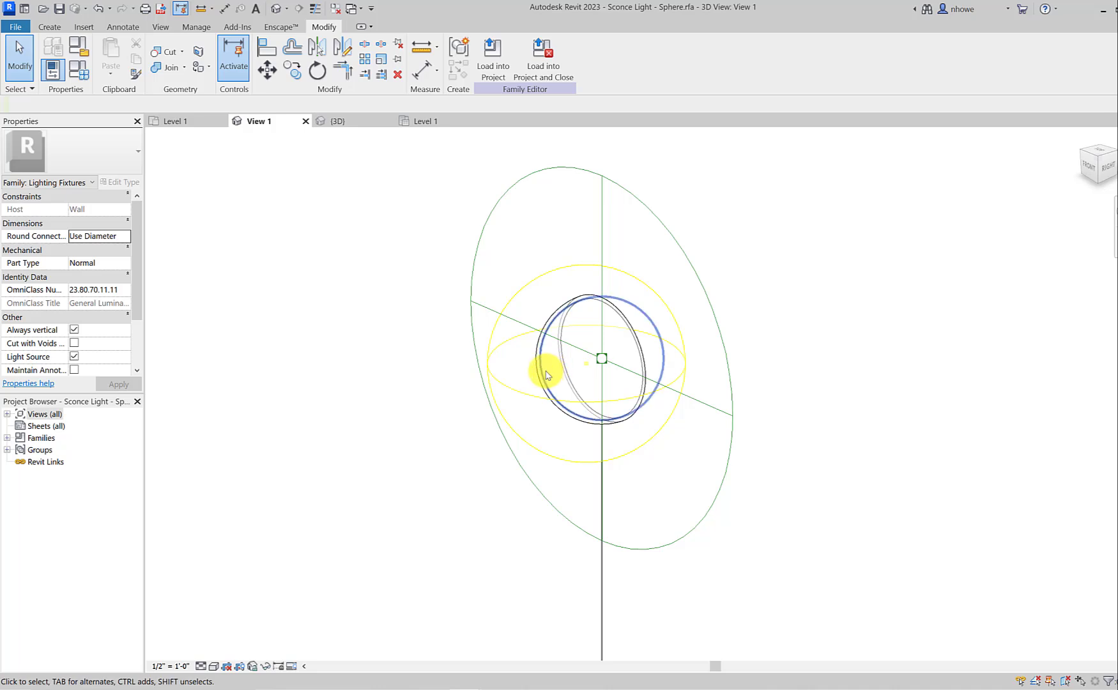
pyautogui.click(545, 375)
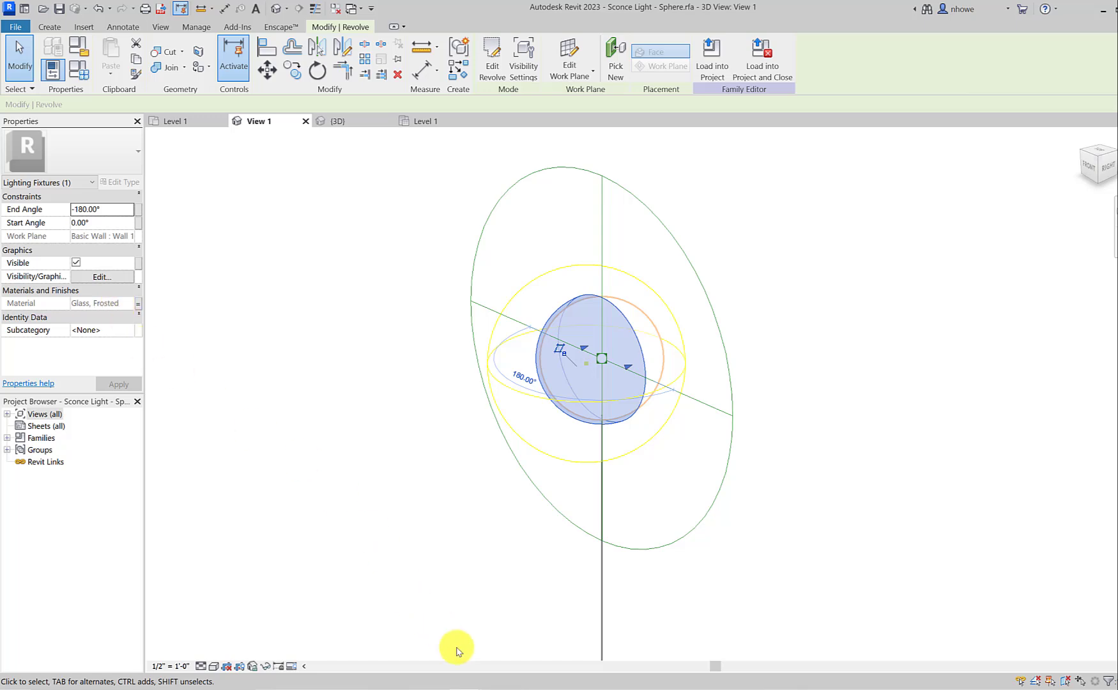
pyautogui.click(508, 666)
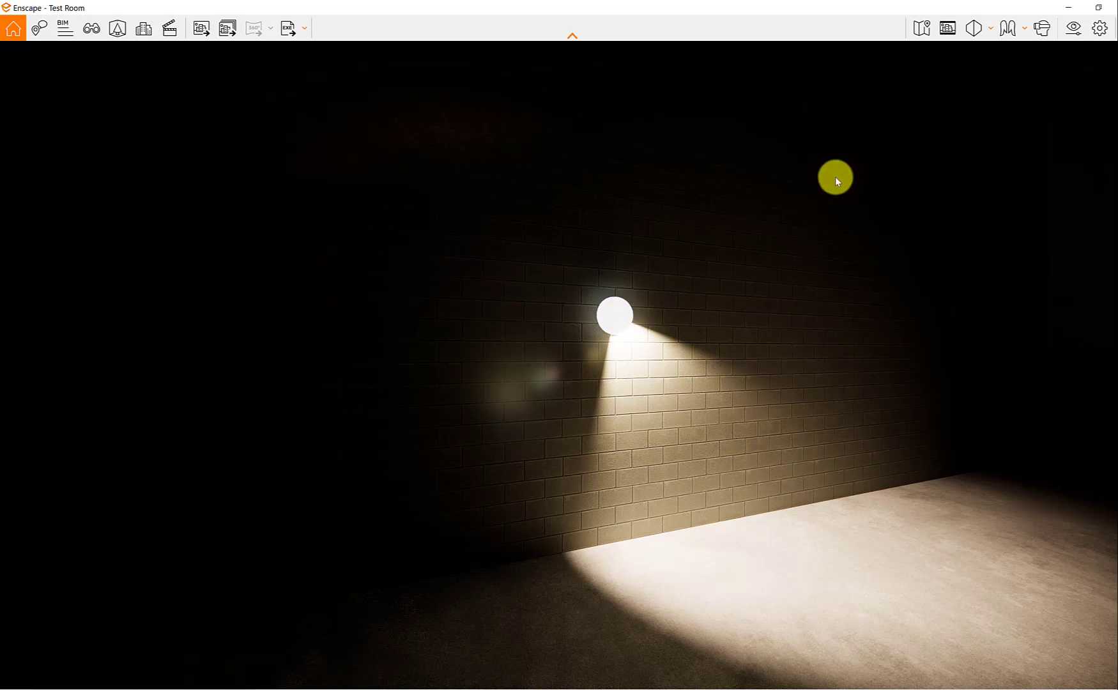
pyautogui.click(1059, 11)
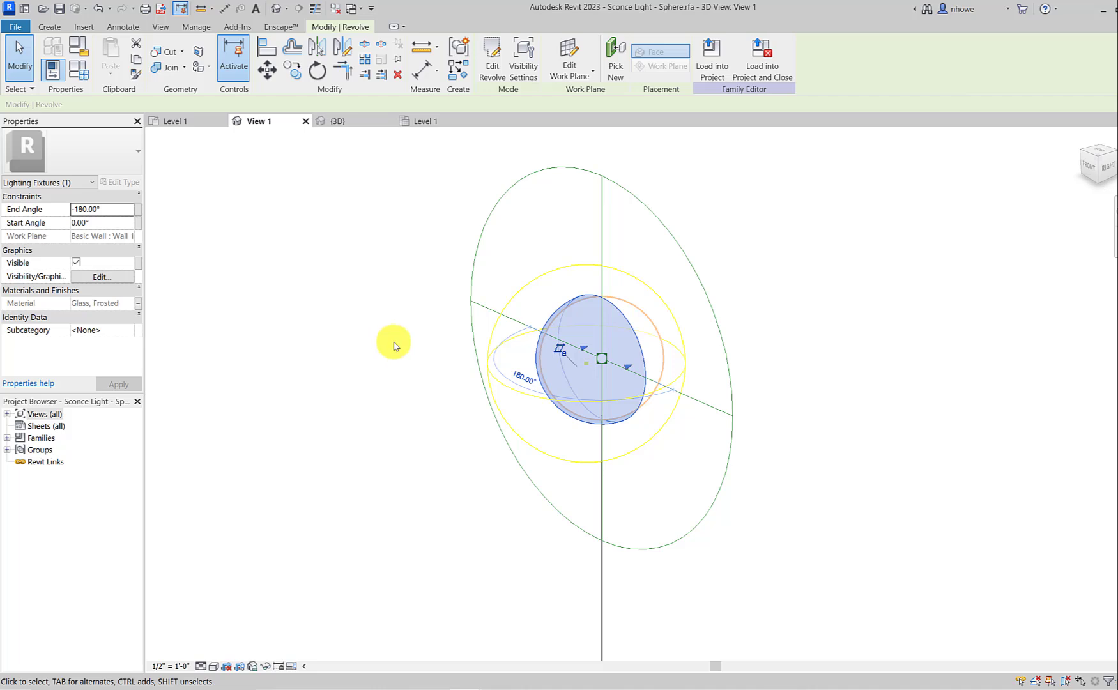
pyautogui.click(526, 288)
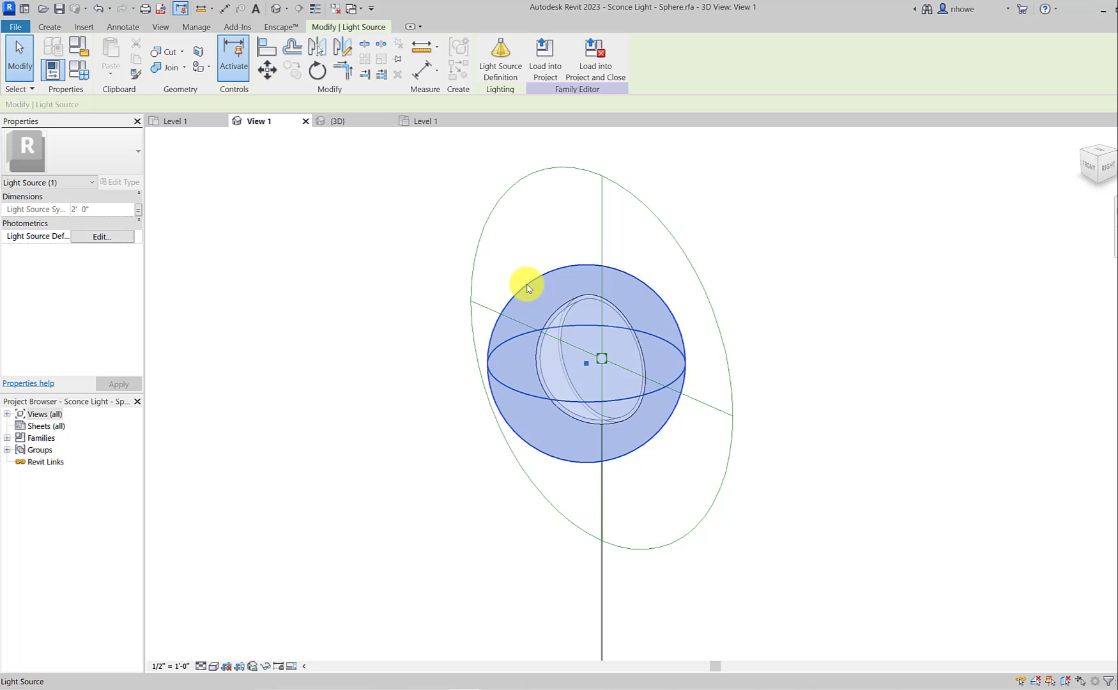
pyautogui.click(554, 312)
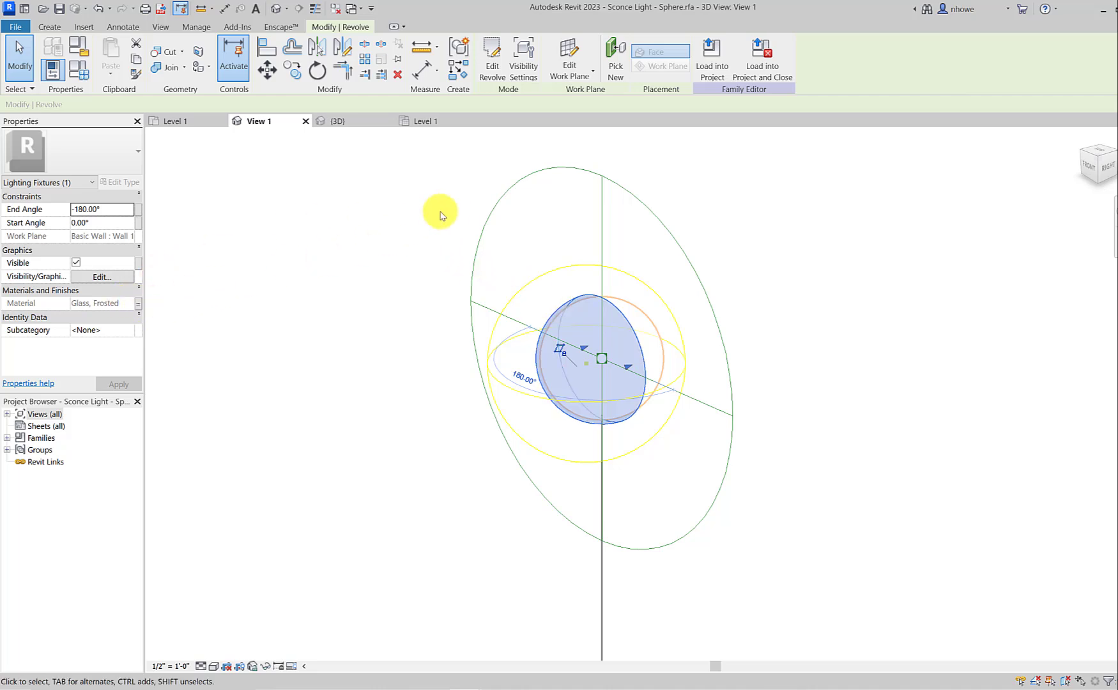
# Step: Load the spherical-light version of the sconce family into the project, overwriting the existing version and its parameter values
pyautogui.click(746, 83)
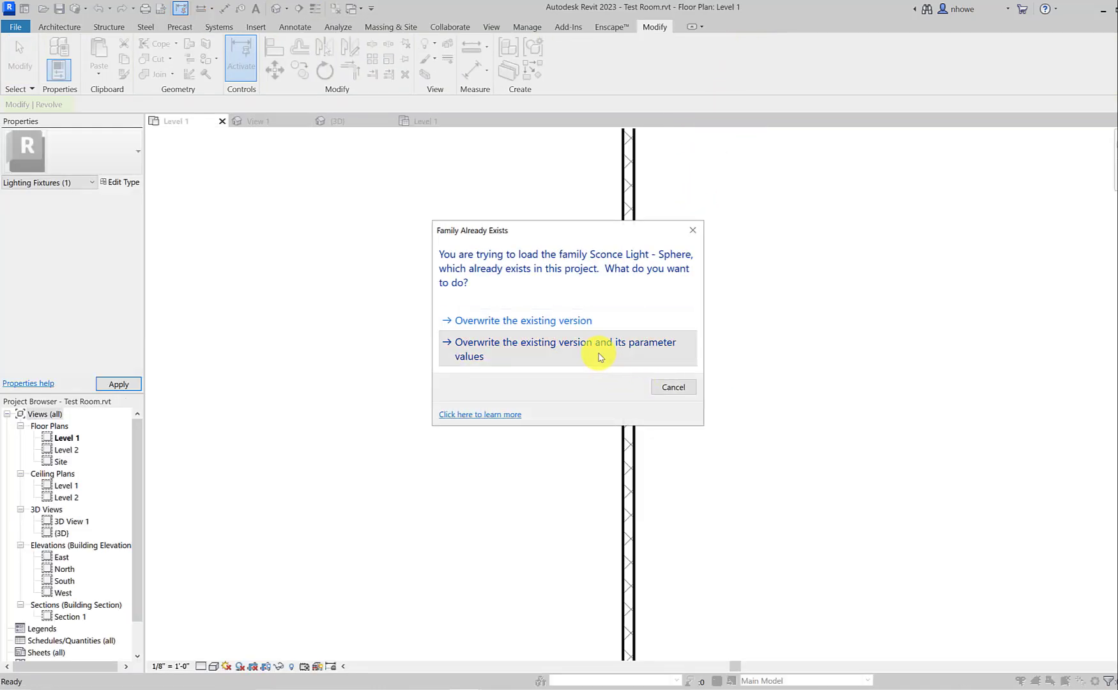
pyautogui.click(599, 352)
# Step: Open the wall sconce type's Shade Material and review the appearance settings of the Glass, Frosted material
pyautogui.click(616, 375)
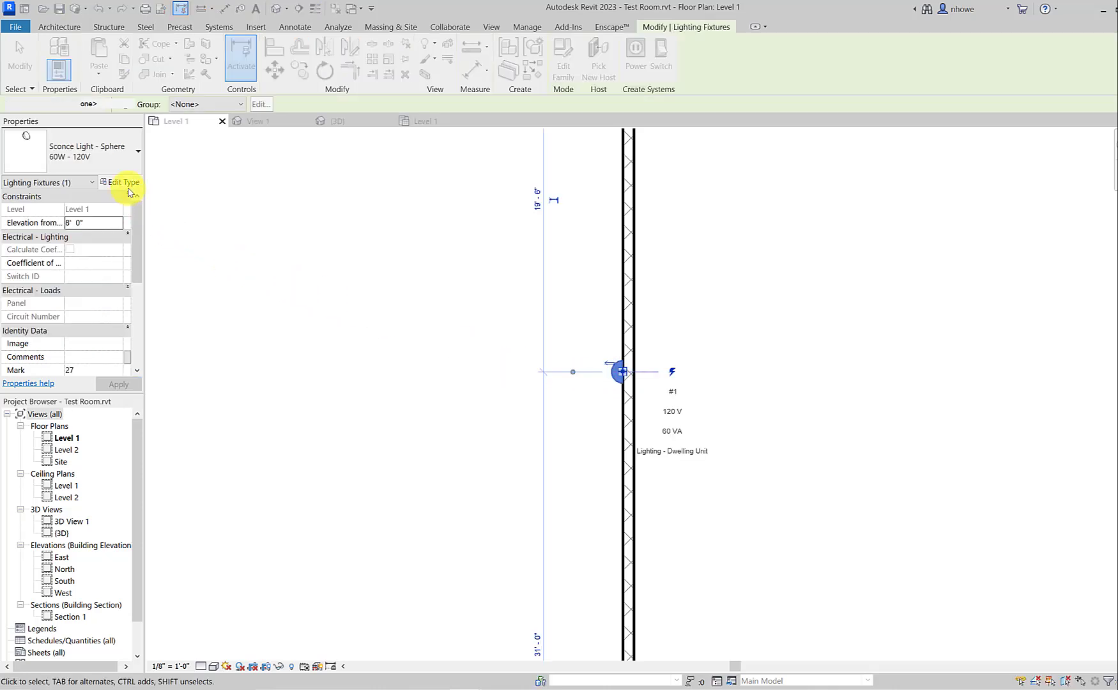
pyautogui.click(125, 182)
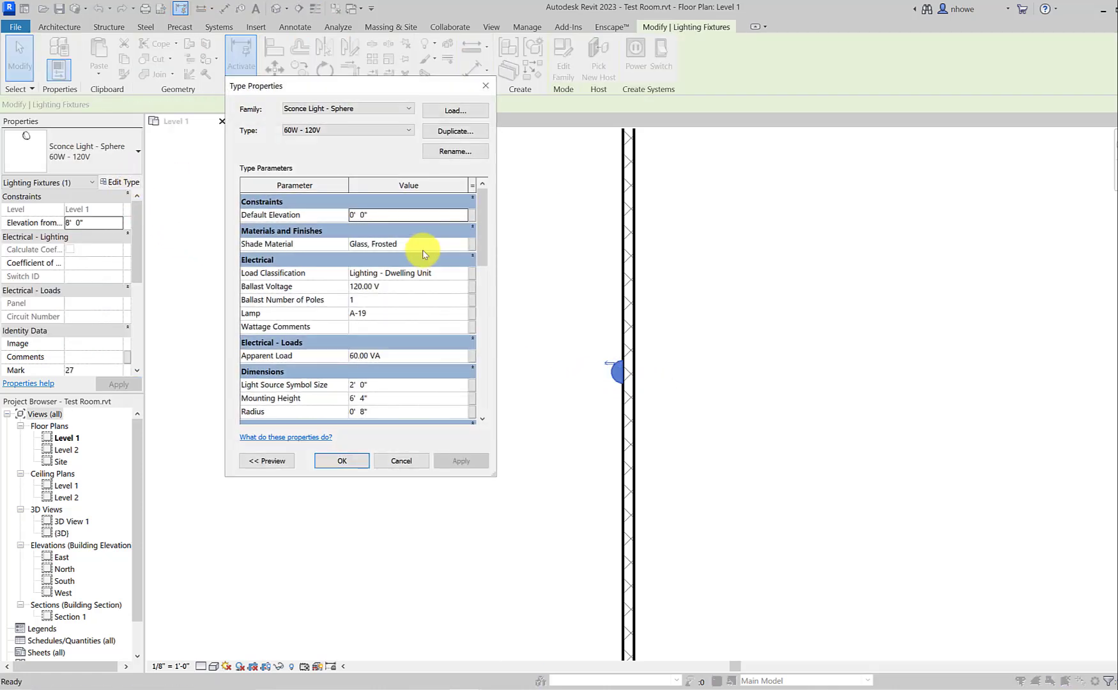
pyautogui.click(464, 244)
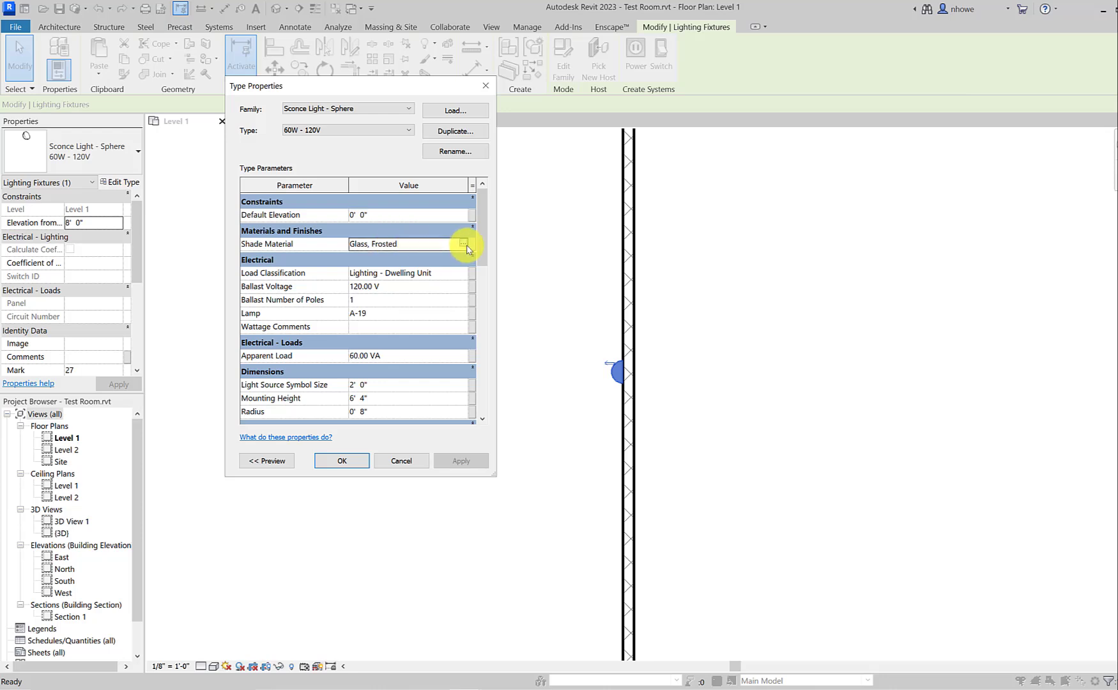
pyautogui.click(465, 244)
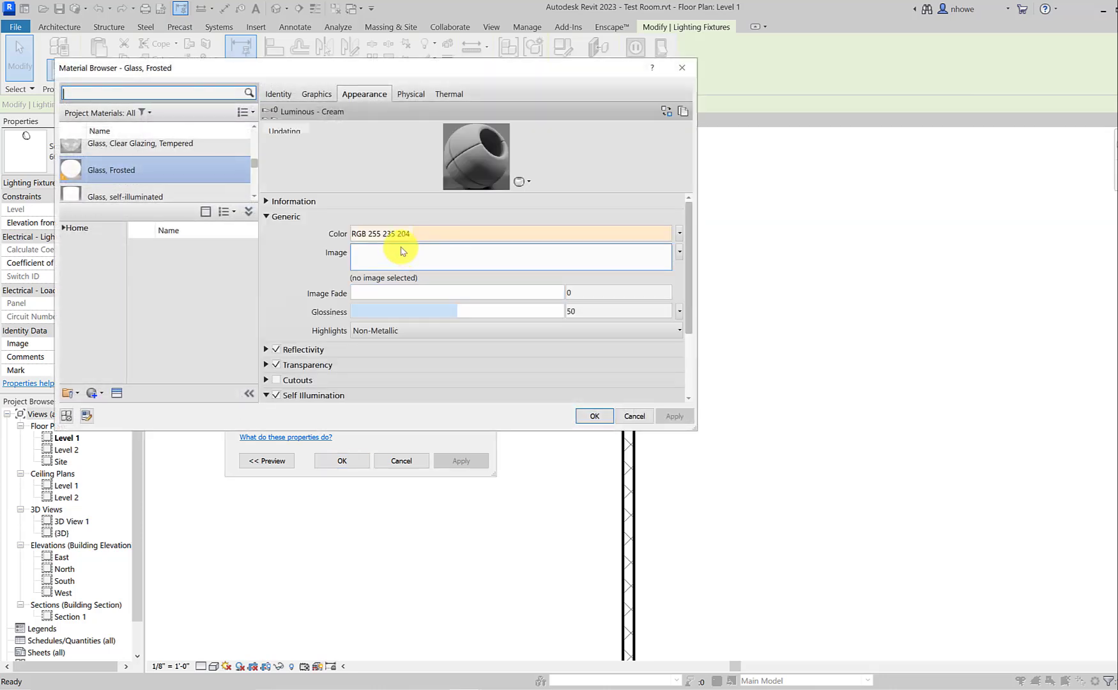
pyautogui.scroll(-4, 345, 288)
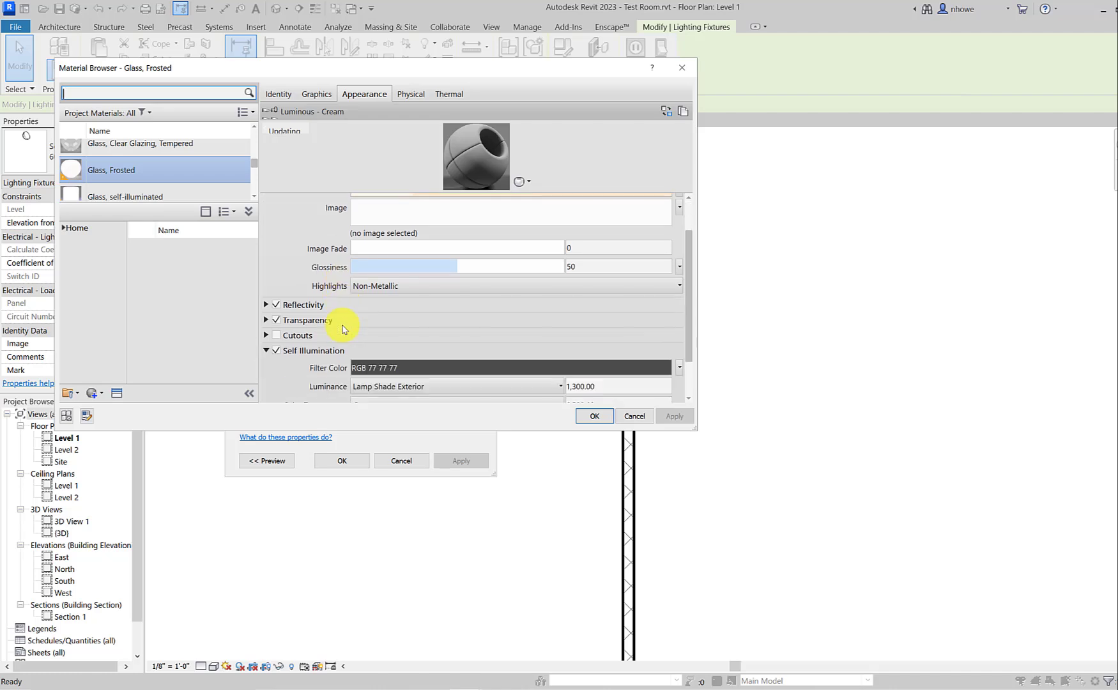
pyautogui.scroll(2, 339, 324)
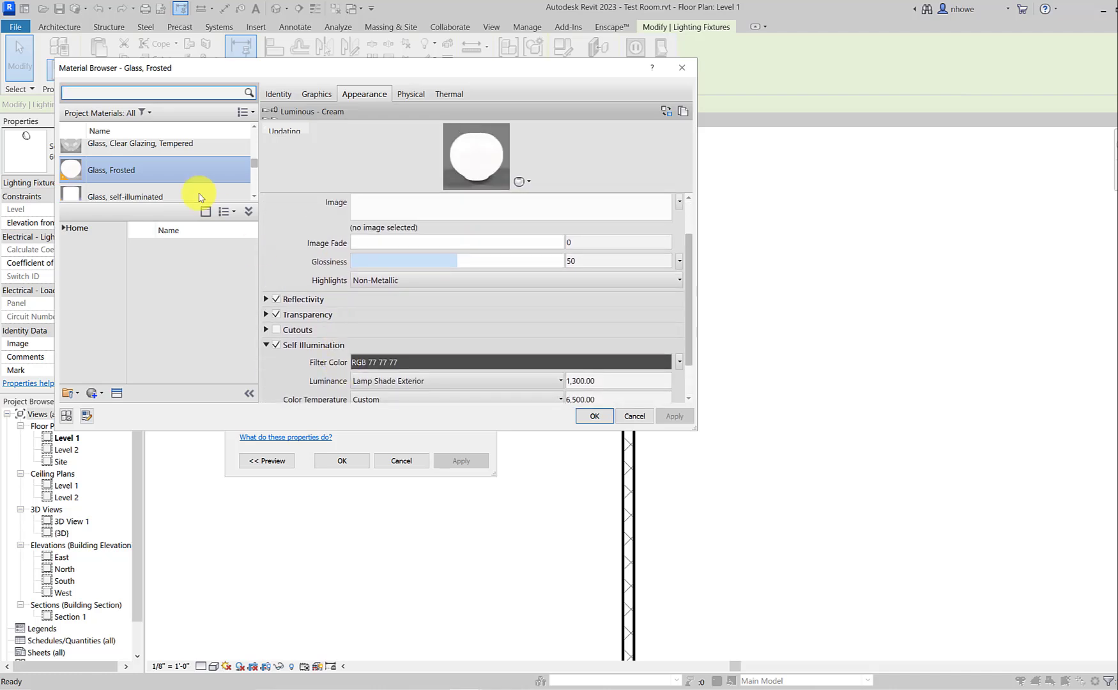
# Step: Set the sconce type's Shade Material to the plain Glass material and apply the type change
pyautogui.scroll(1, 192, 166)
pyautogui.scroll(3, 163, 184)
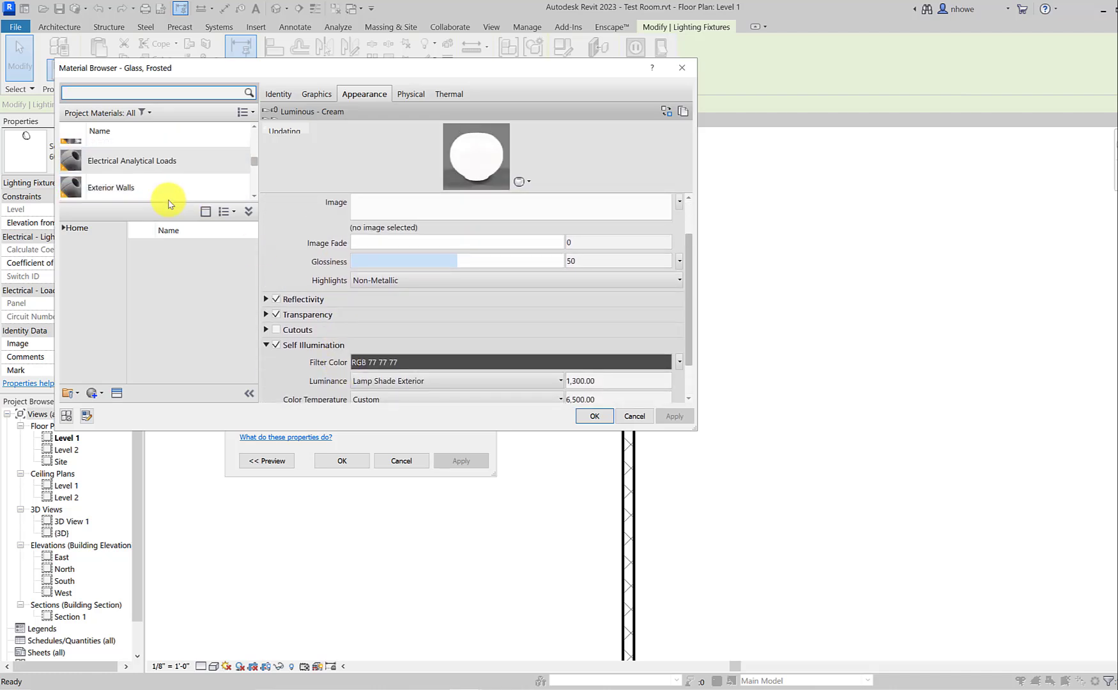
pyautogui.scroll(-2, 160, 192)
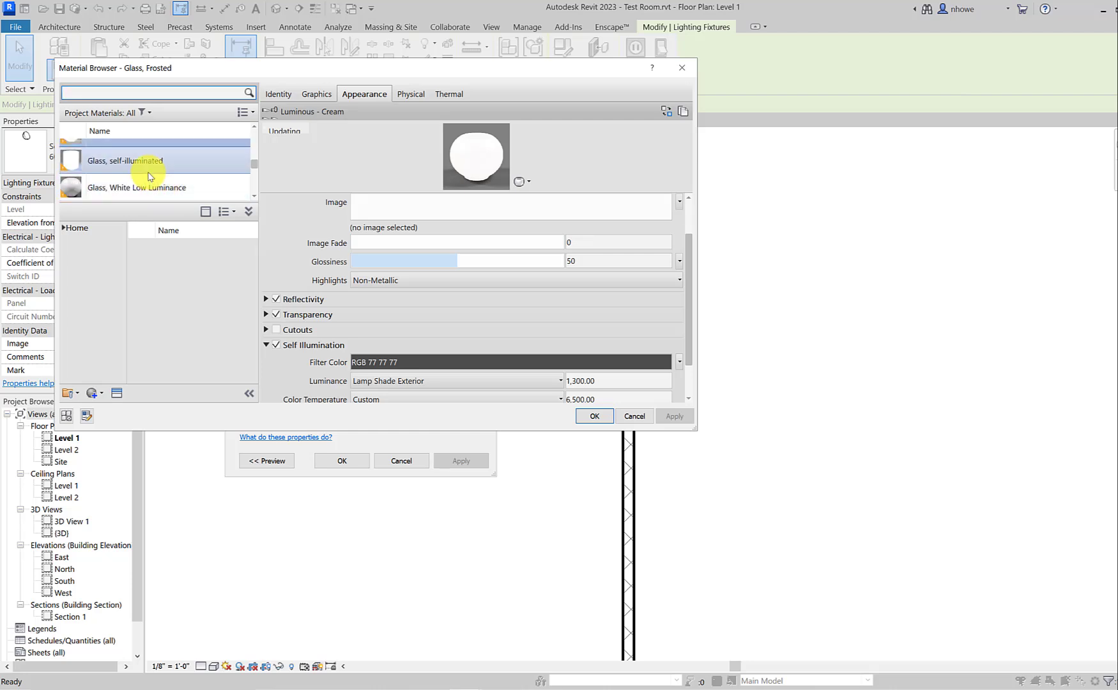
pyautogui.scroll(3, 150, 172)
pyautogui.scroll(-1, 147, 176)
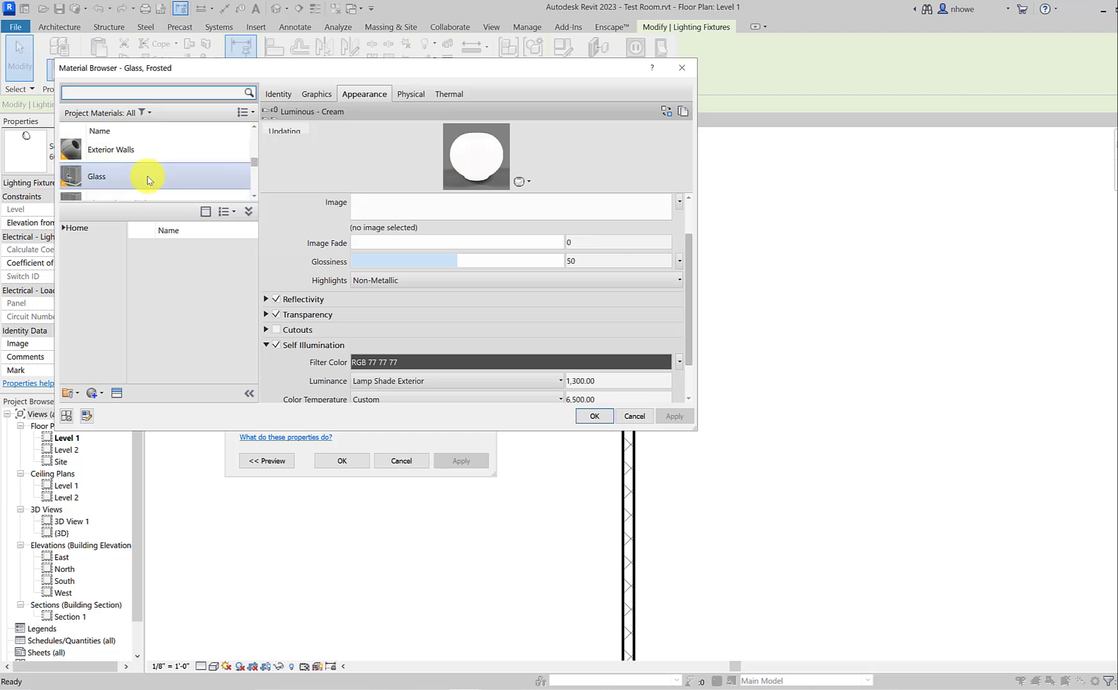
pyautogui.click(146, 176)
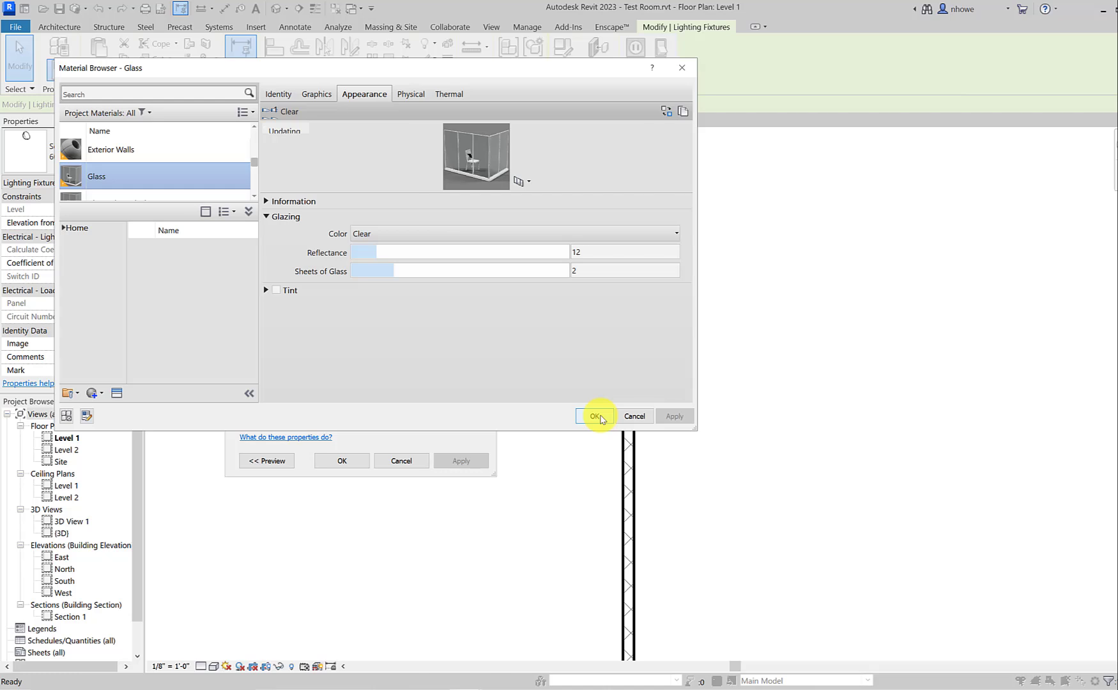
pyautogui.click(595, 416)
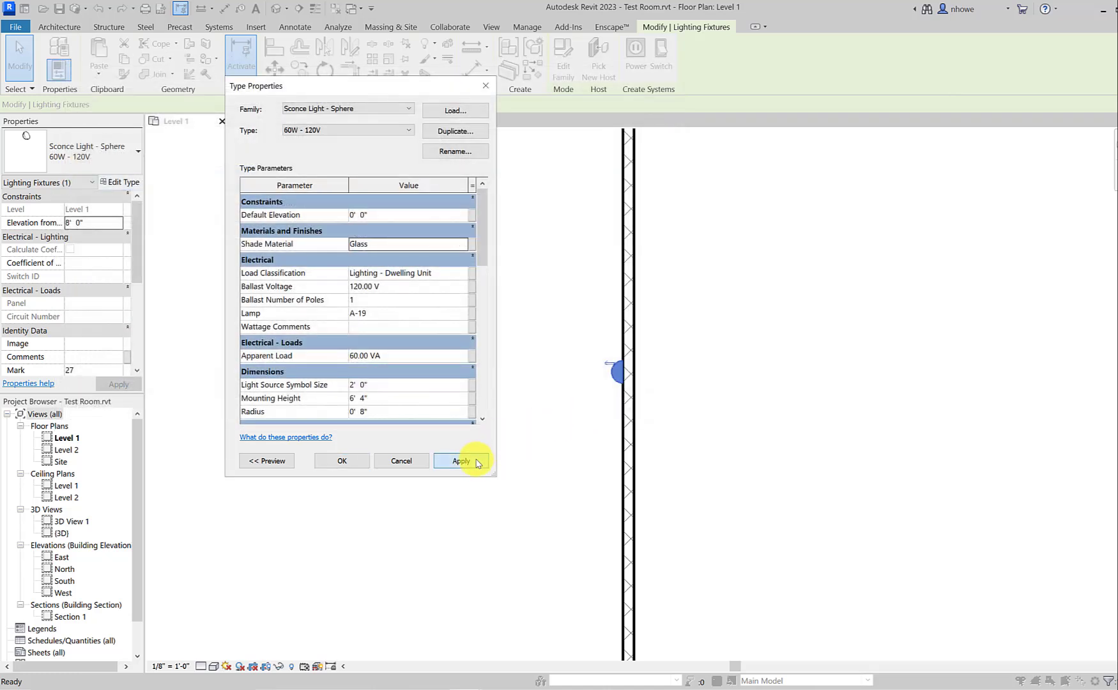
pyautogui.click(476, 462)
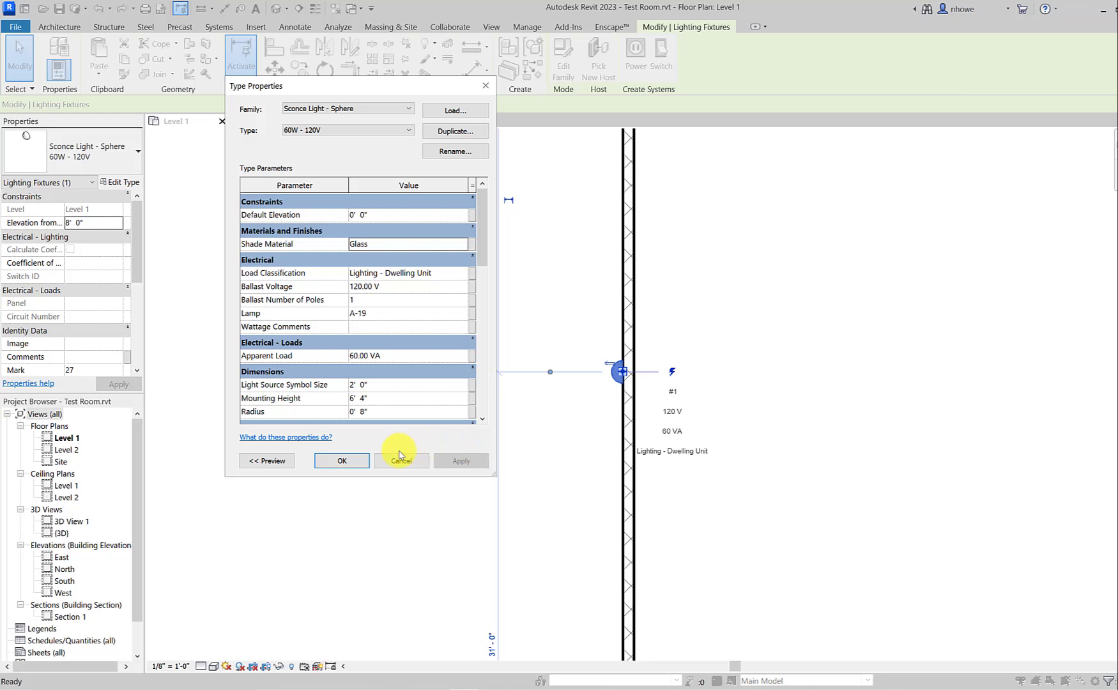
pyautogui.click(337, 461)
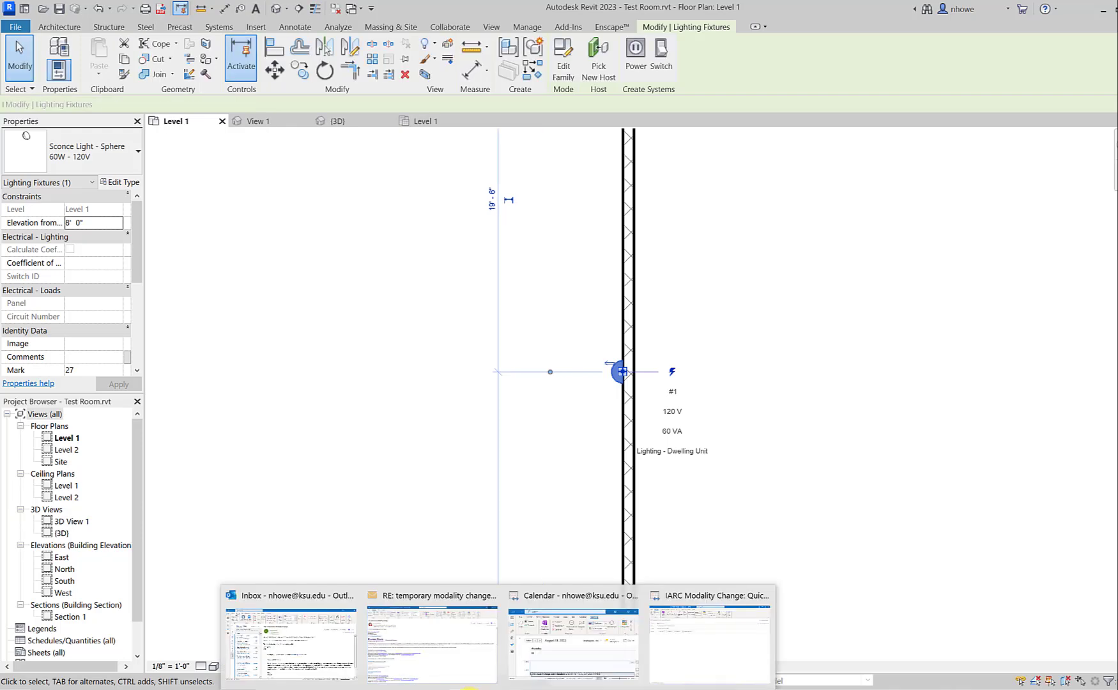
# Step: Switch to Enscape and examine the sconce's clear glass shade and light source up close
pyautogui.moveTo(467, 689)
pyautogui.click(510, 663)
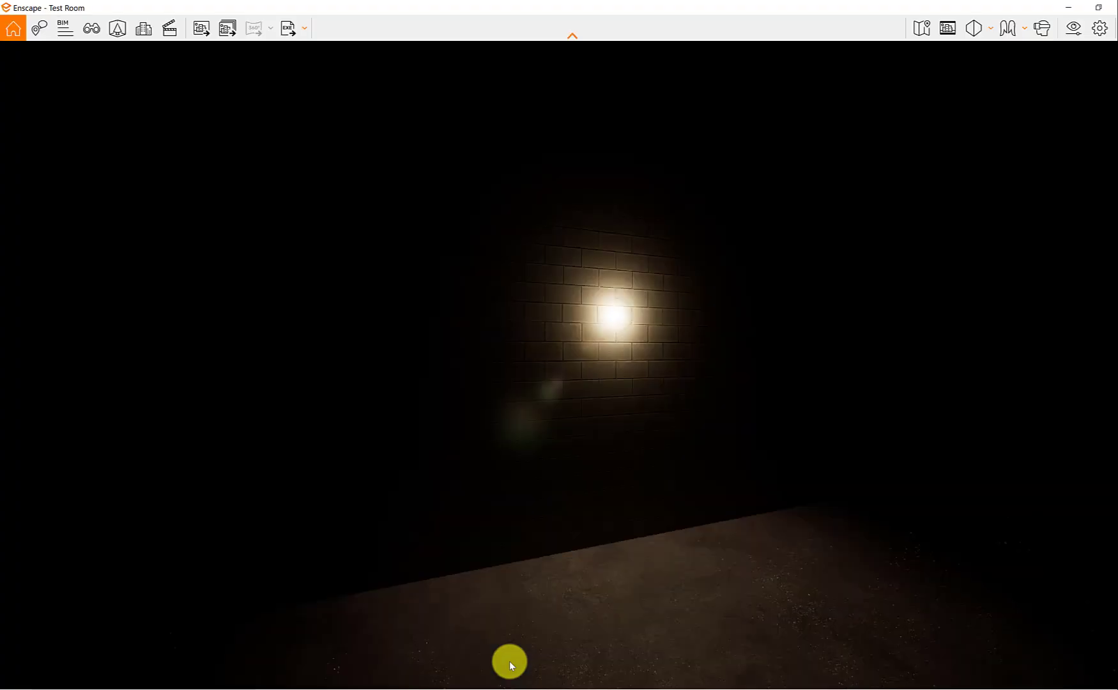
pyautogui.scroll(3, 640, 303)
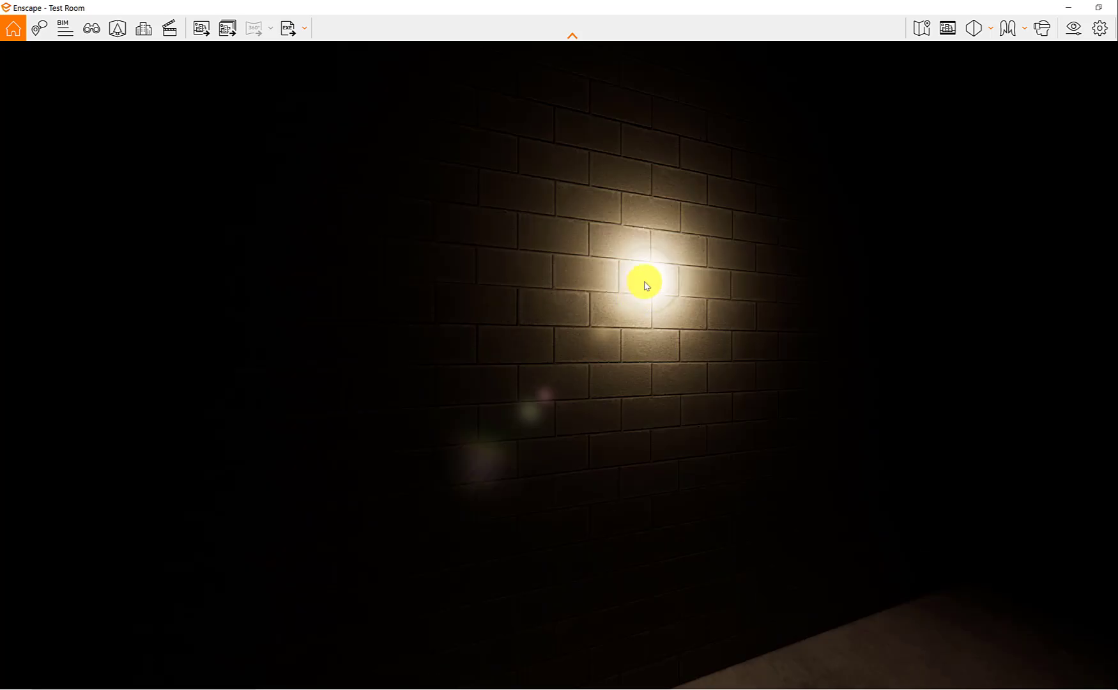
pyautogui.scroll(3, 661, 269)
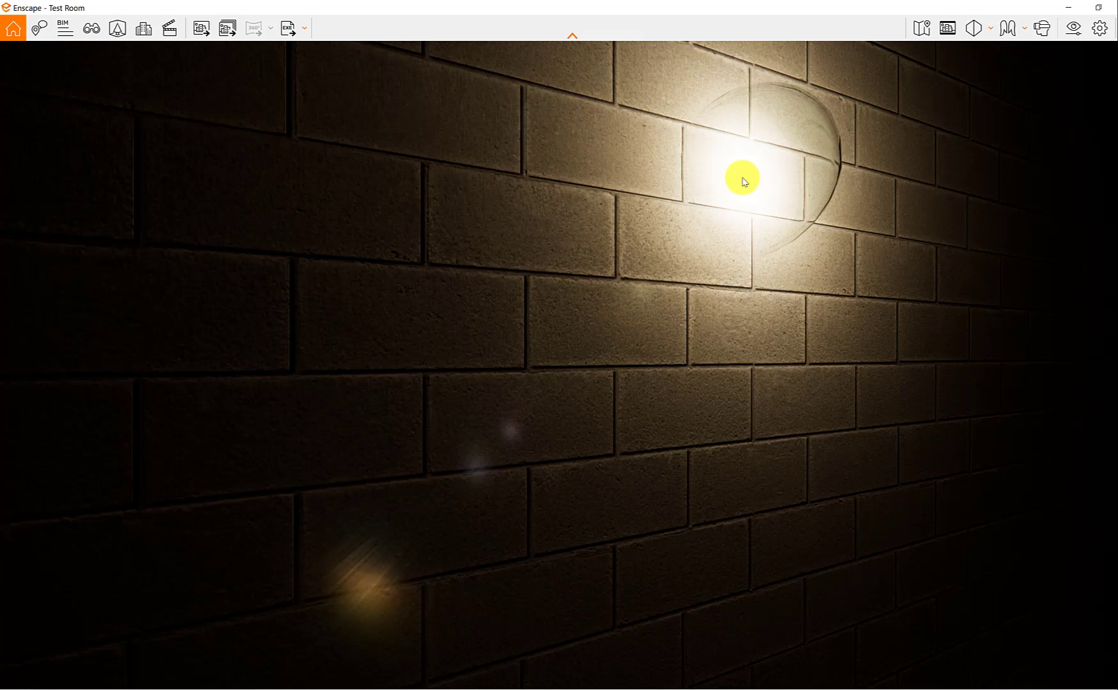
# Step: Return to Revit and choose Glass, self-illuminated for the sconce type's Shade Material
pyautogui.click(1069, 10)
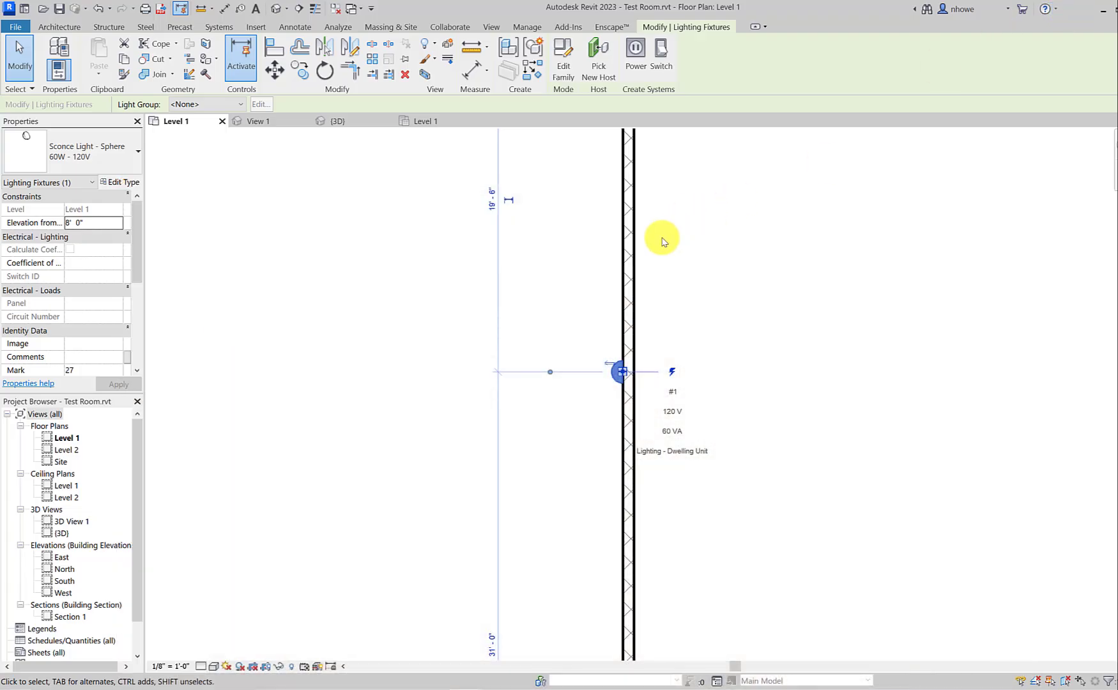
pyautogui.scroll(5, 613, 382)
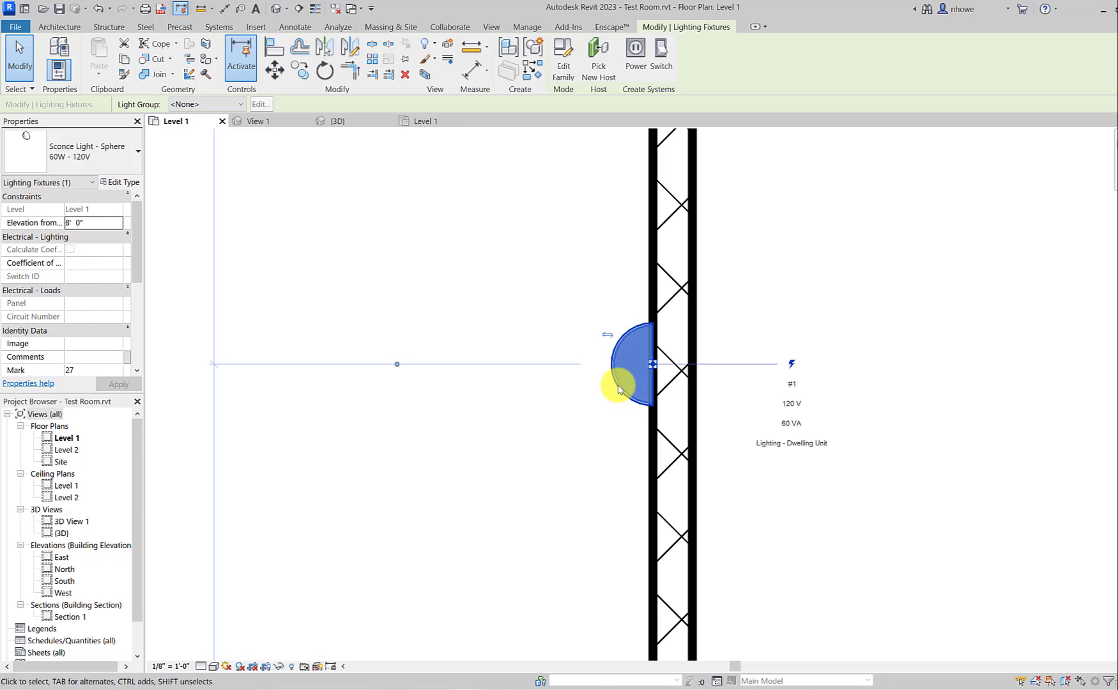
pyautogui.press('Escape')
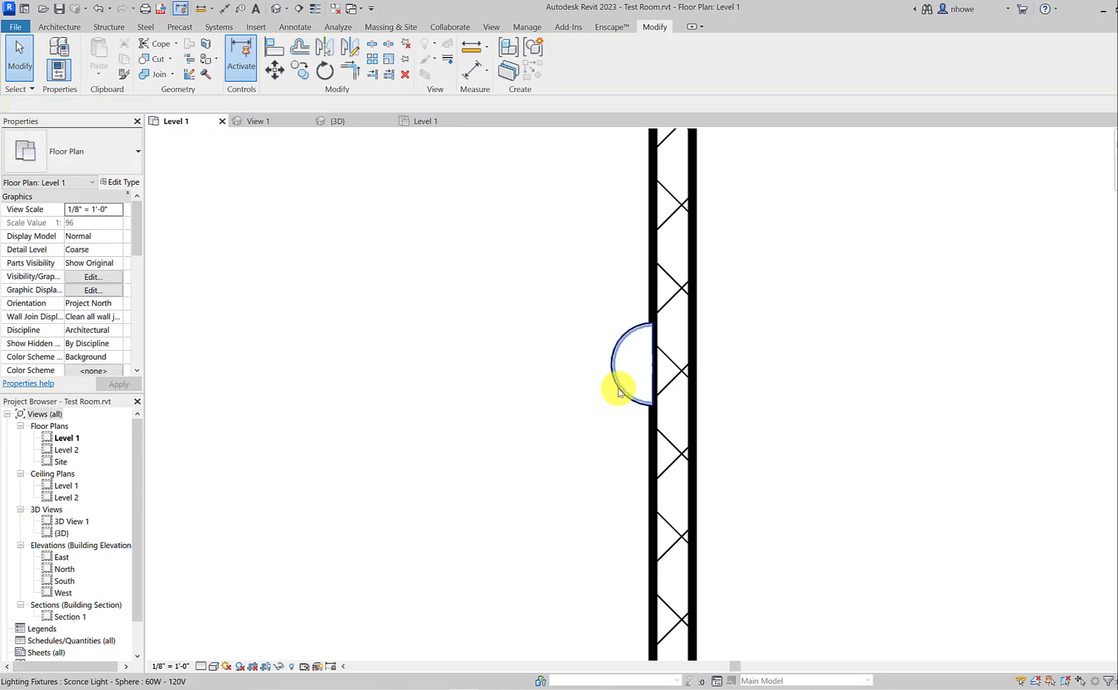
pyautogui.click(619, 392)
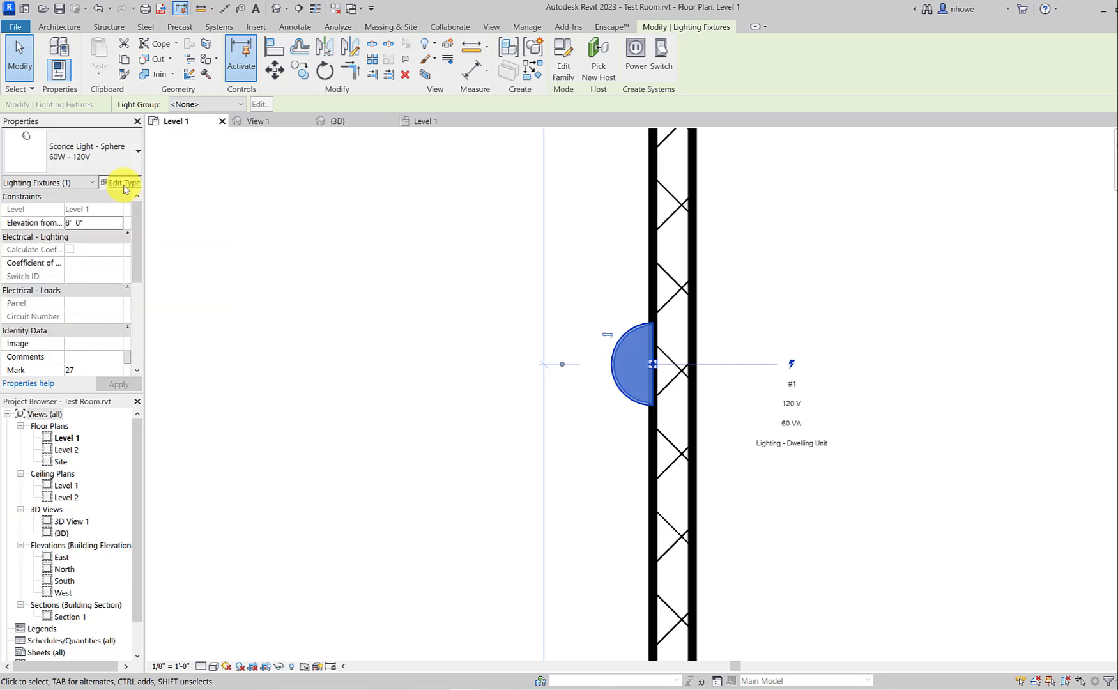
pyautogui.click(123, 183)
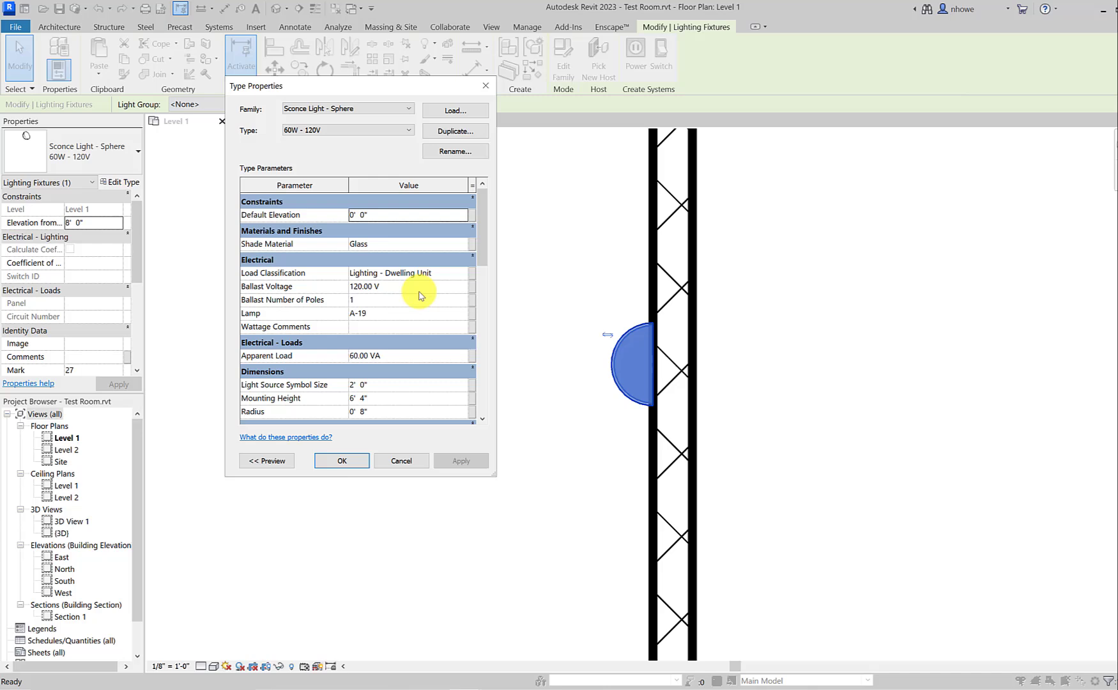
pyautogui.click(463, 244)
pyautogui.click(465, 244)
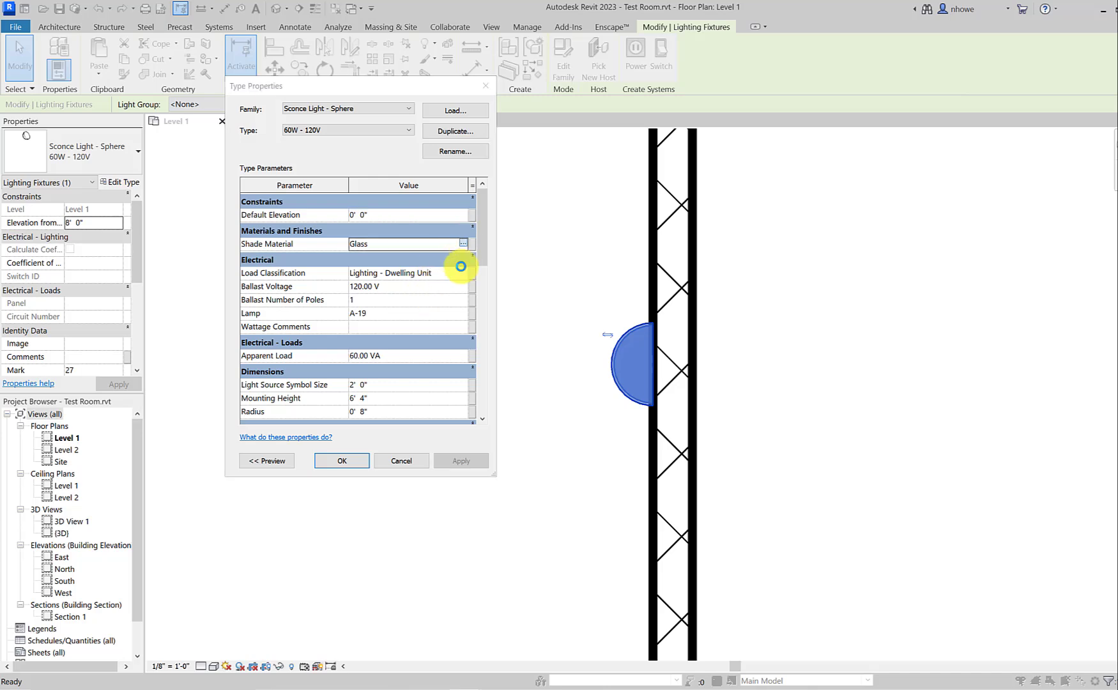
pyautogui.scroll(-5, 168, 167)
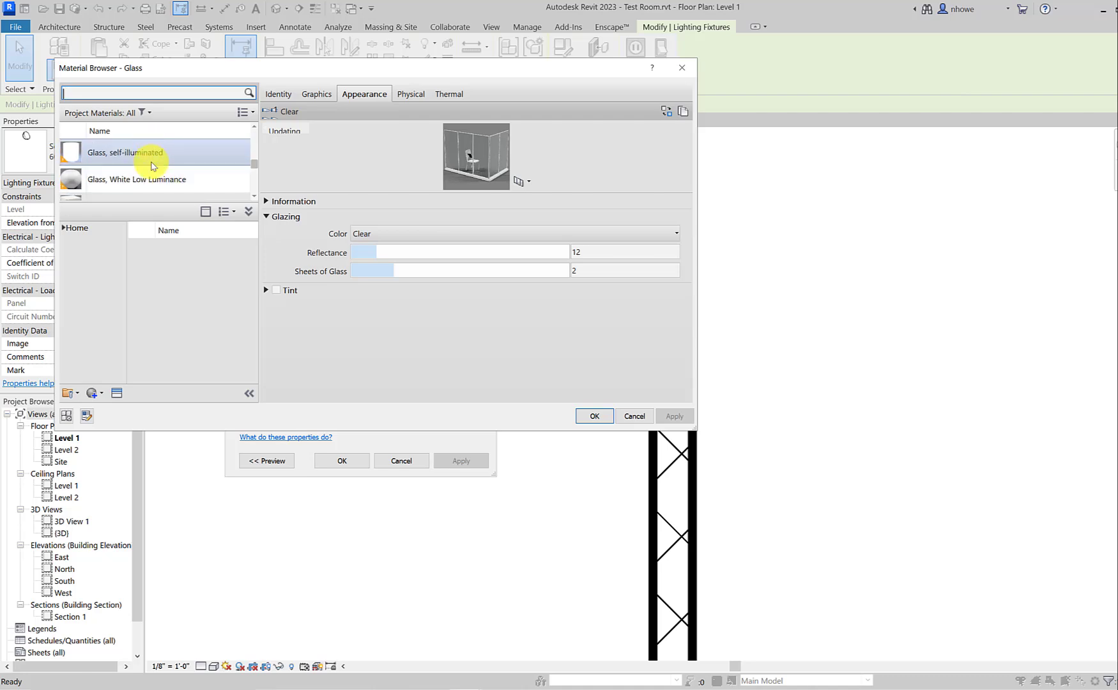
pyautogui.click(154, 151)
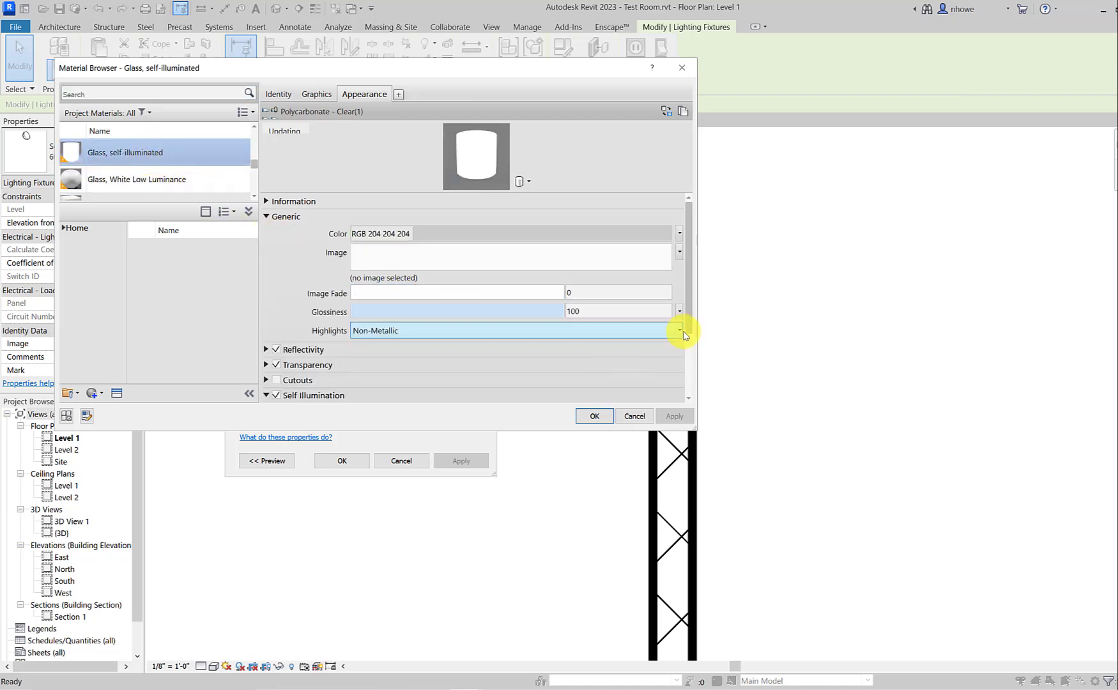
# Step: Toggle the material's Self Illumination off and on again, and review its luminance presets and color temperature settings
pyautogui.moveTo(691, 325); pyautogui.dragTo(696, 377)
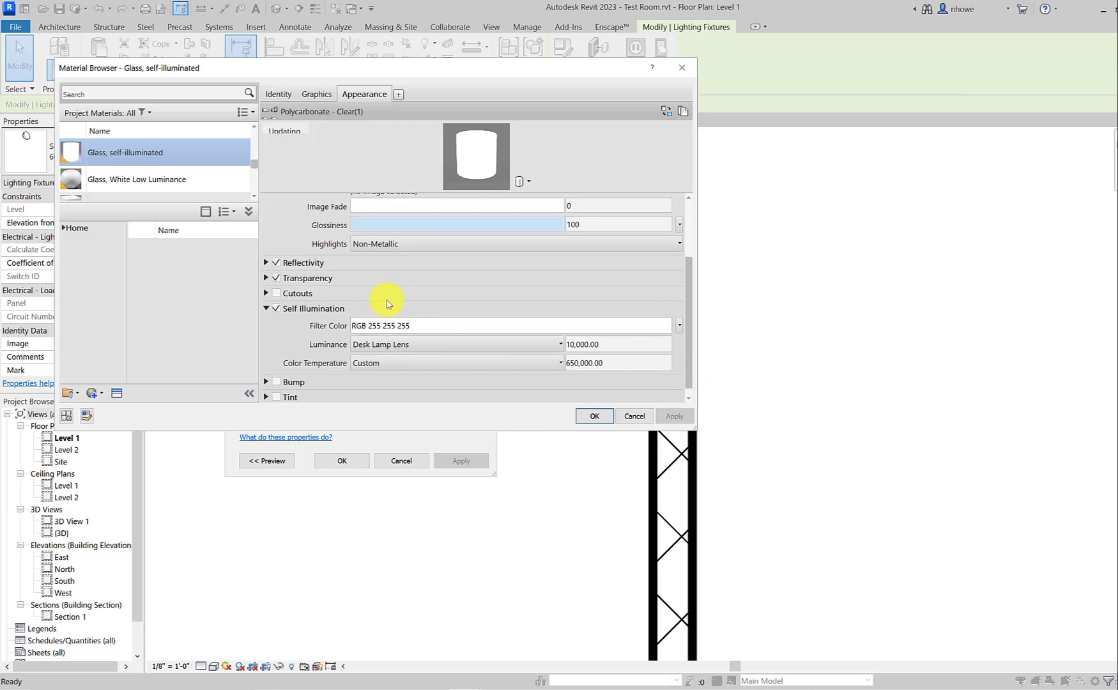
pyautogui.click(277, 309)
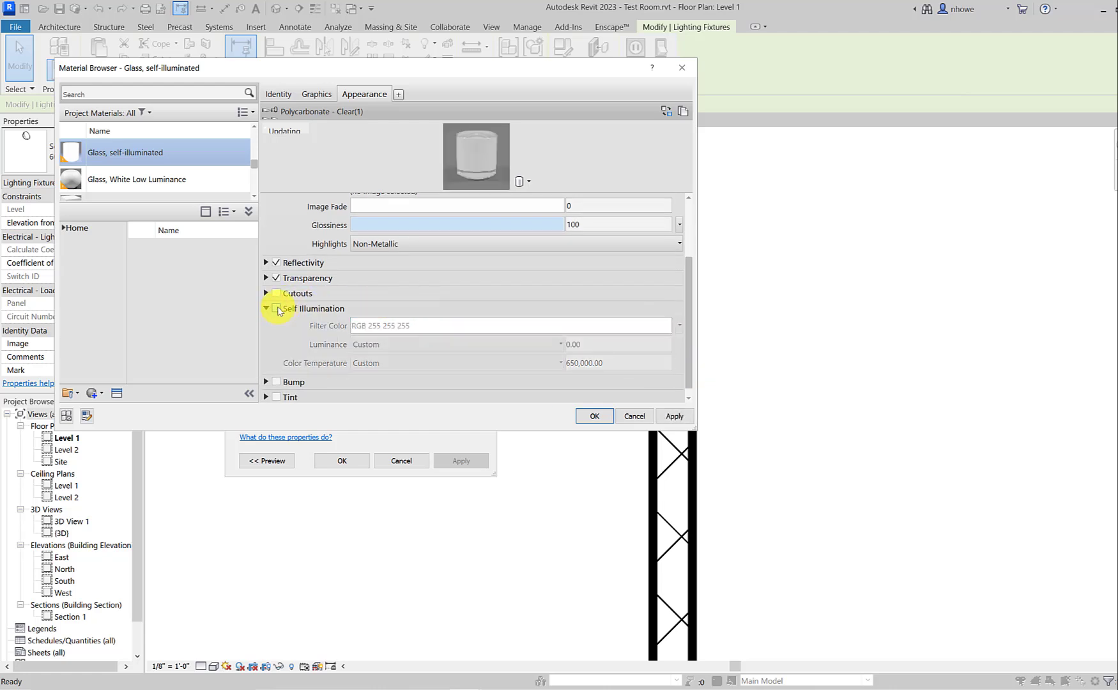
pyautogui.click(277, 309)
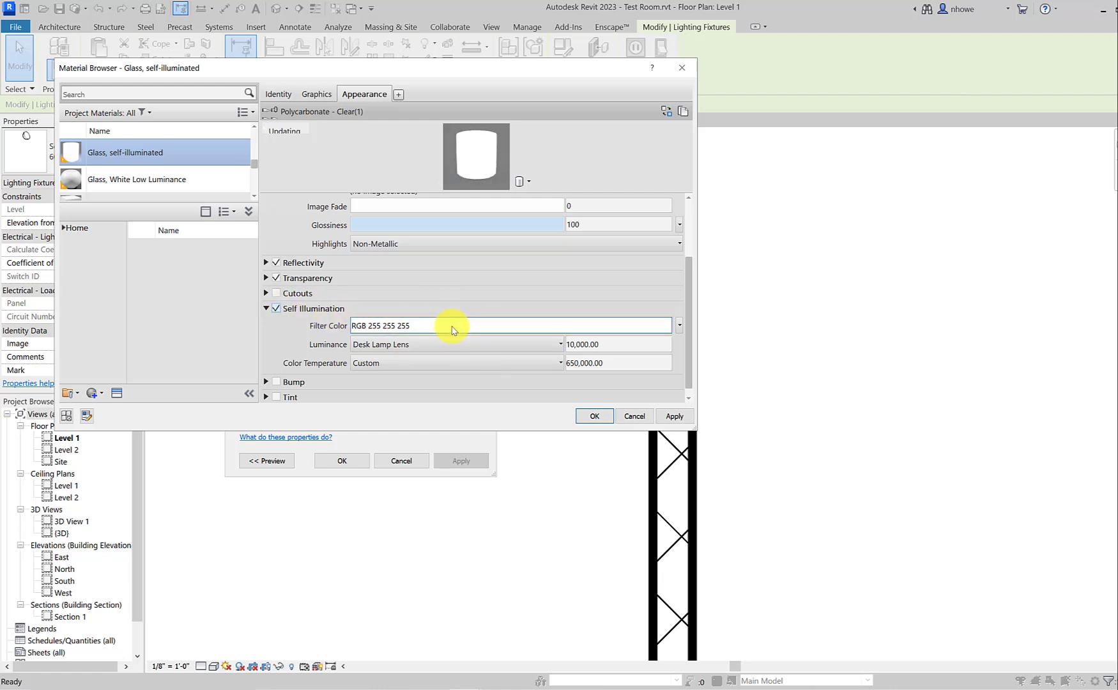
pyautogui.click(538, 350)
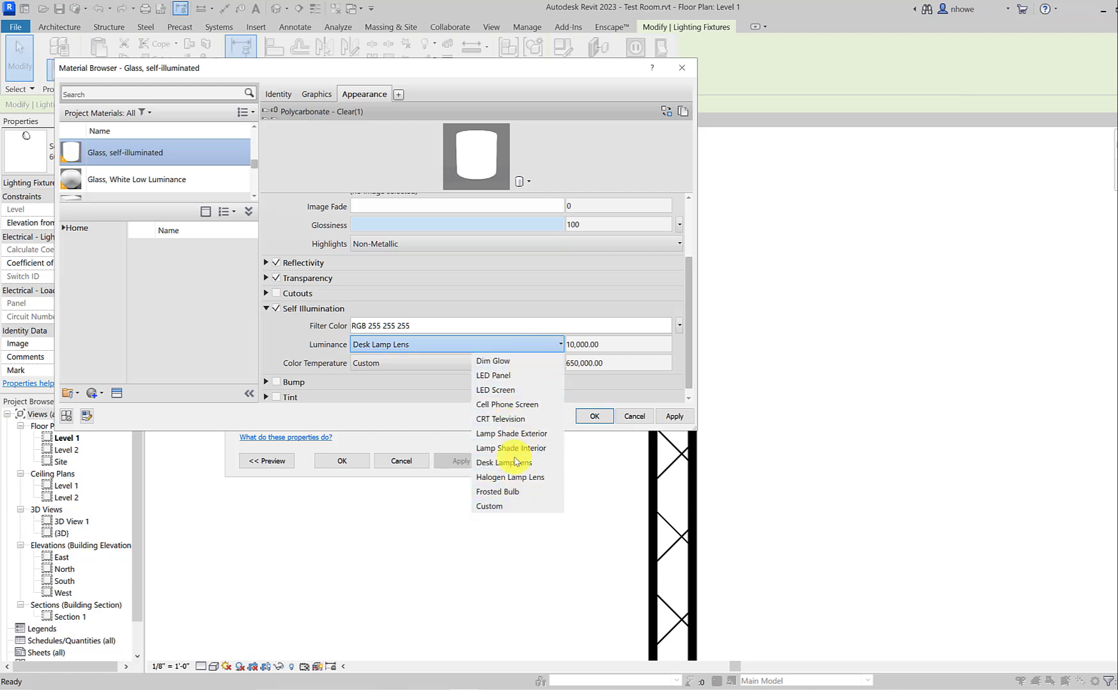
pyautogui.click(613, 344)
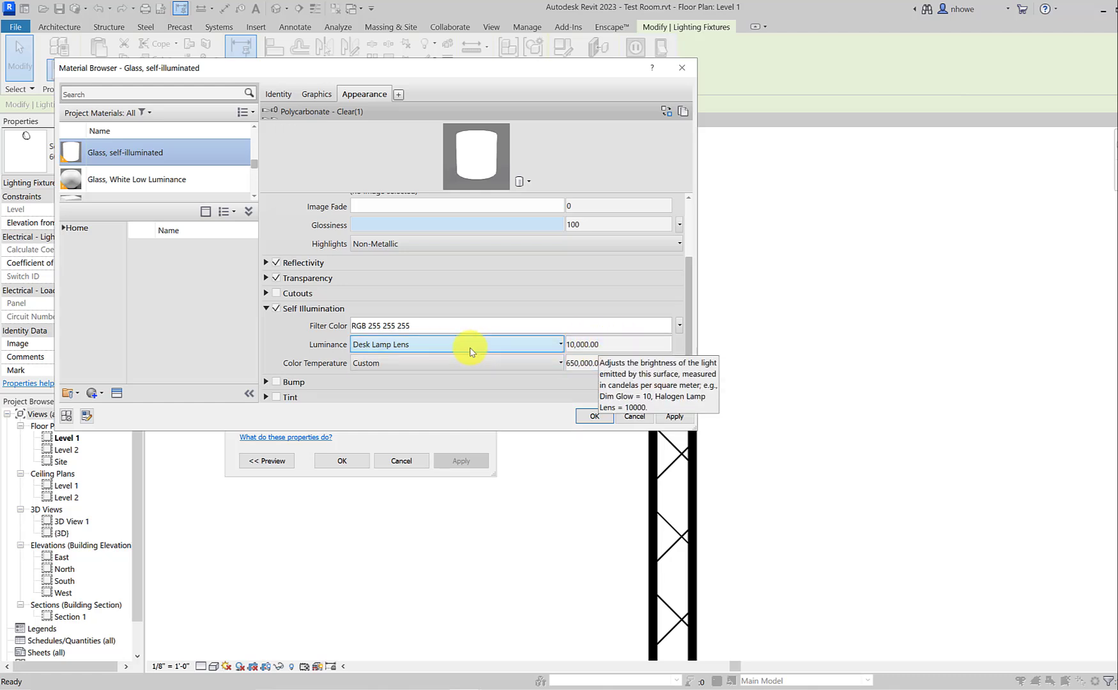
pyautogui.click(615, 369)
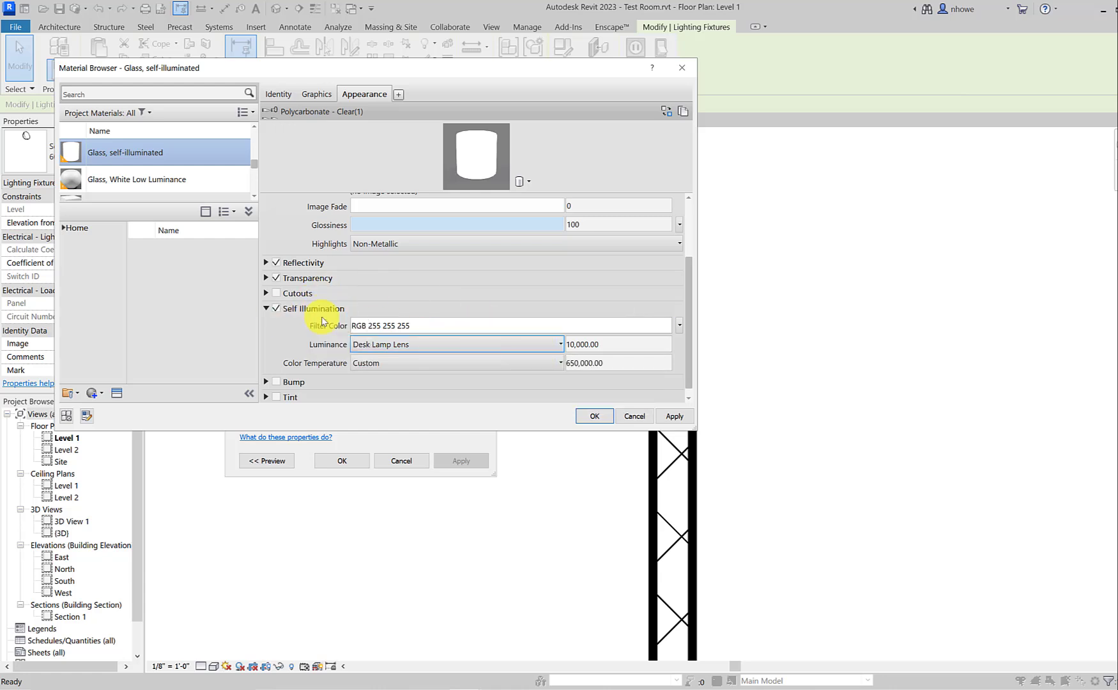
# Step: Apply the self-illuminated glass material and accept the sconce's type properties
pyautogui.click(674, 416)
pyautogui.click(595, 415)
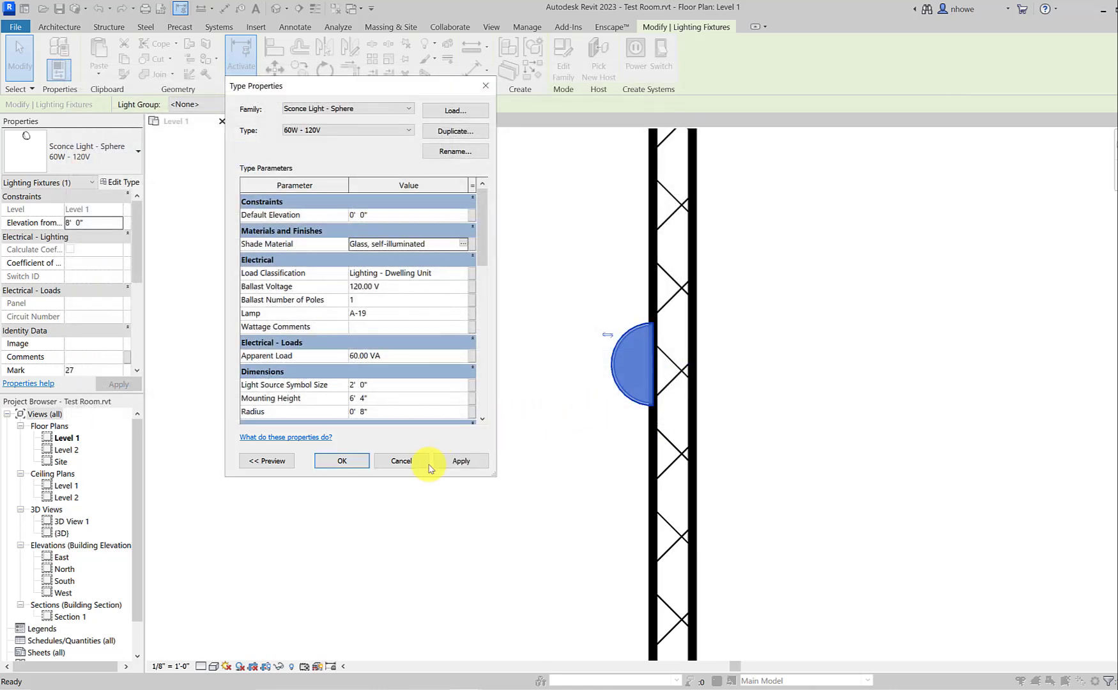
pyautogui.click(325, 462)
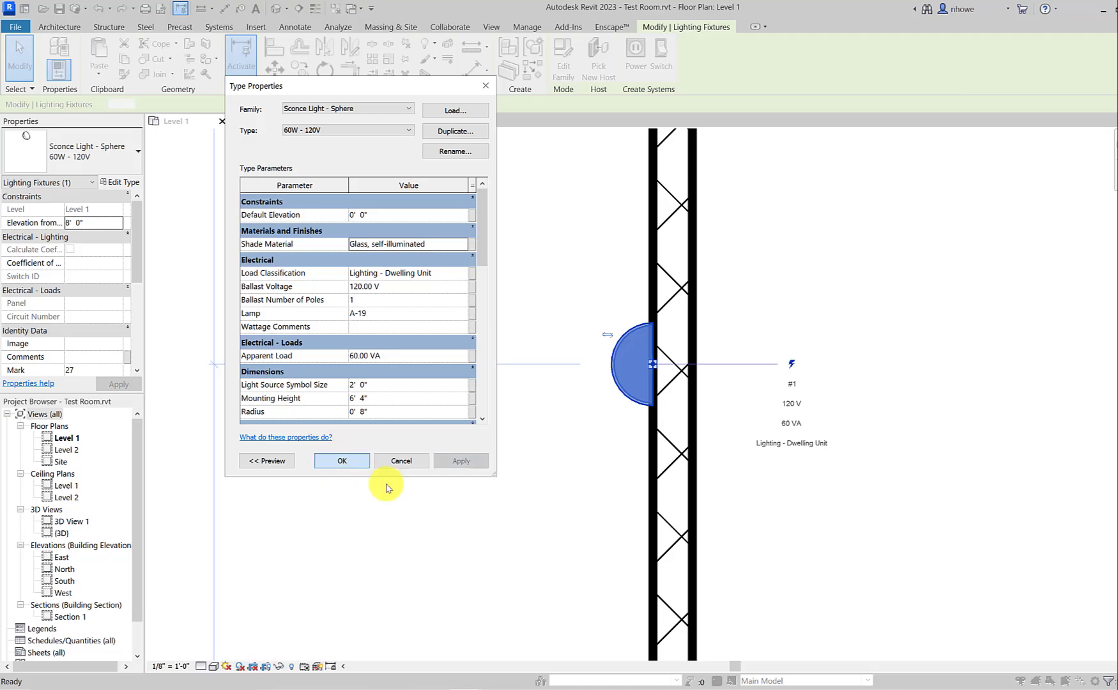
# Step: Switch to Enscape and examine the self-illuminated sconce and its glow on the wall from different distances and angles
pyautogui.moveTo(467, 682)
pyautogui.click(489, 667)
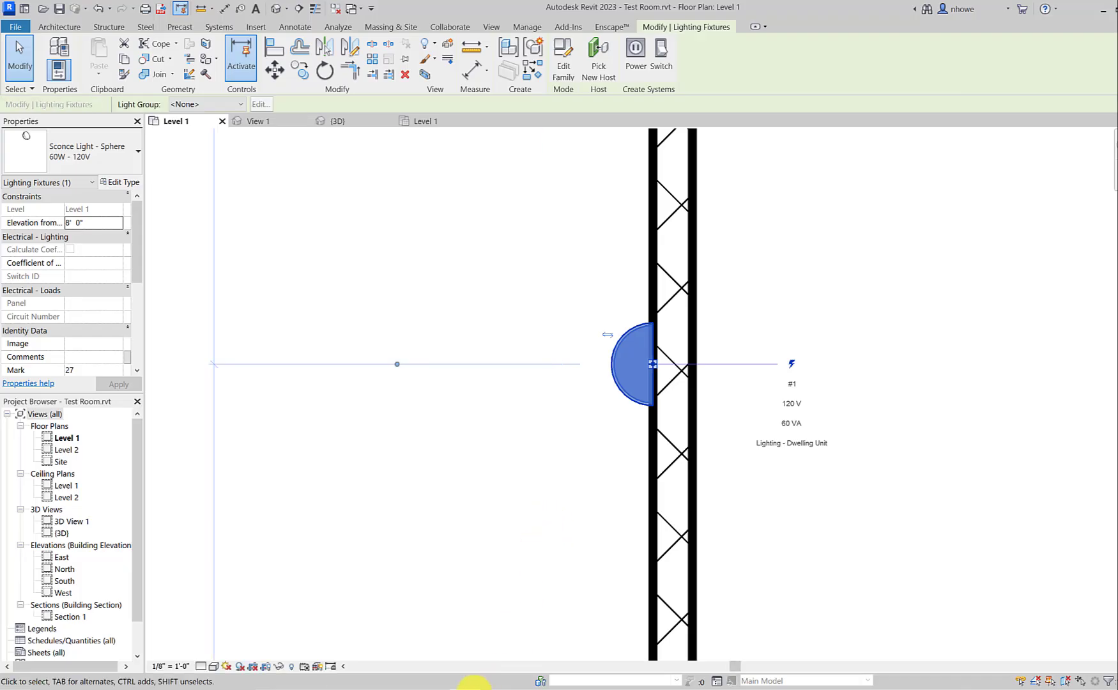
pyautogui.moveTo(492, 682)
pyautogui.click(511, 642)
pyautogui.scroll(-5, 580, 462)
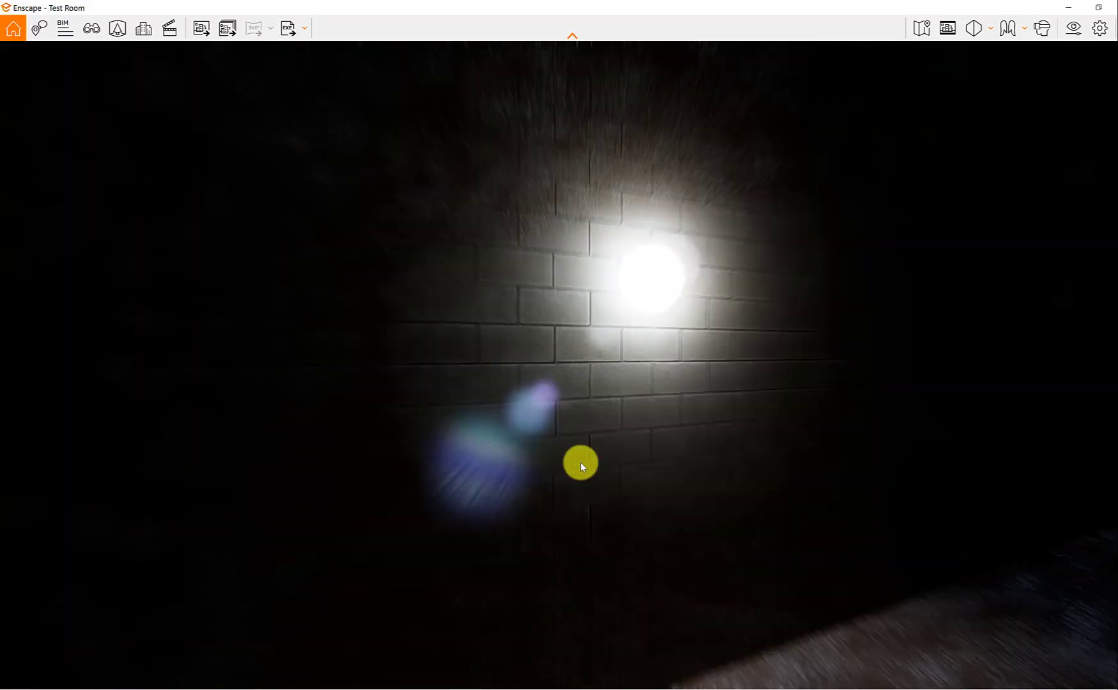
pyautogui.scroll(2, 594, 441)
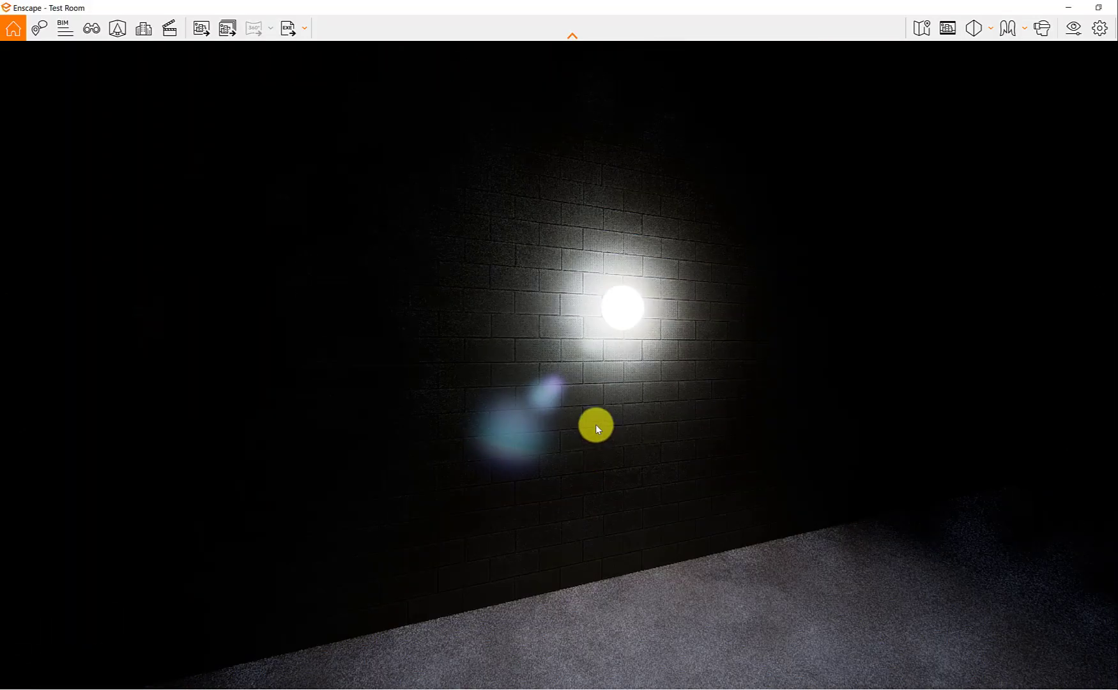
pyautogui.moveTo(637, 379); pyautogui.dragTo(551, 307)
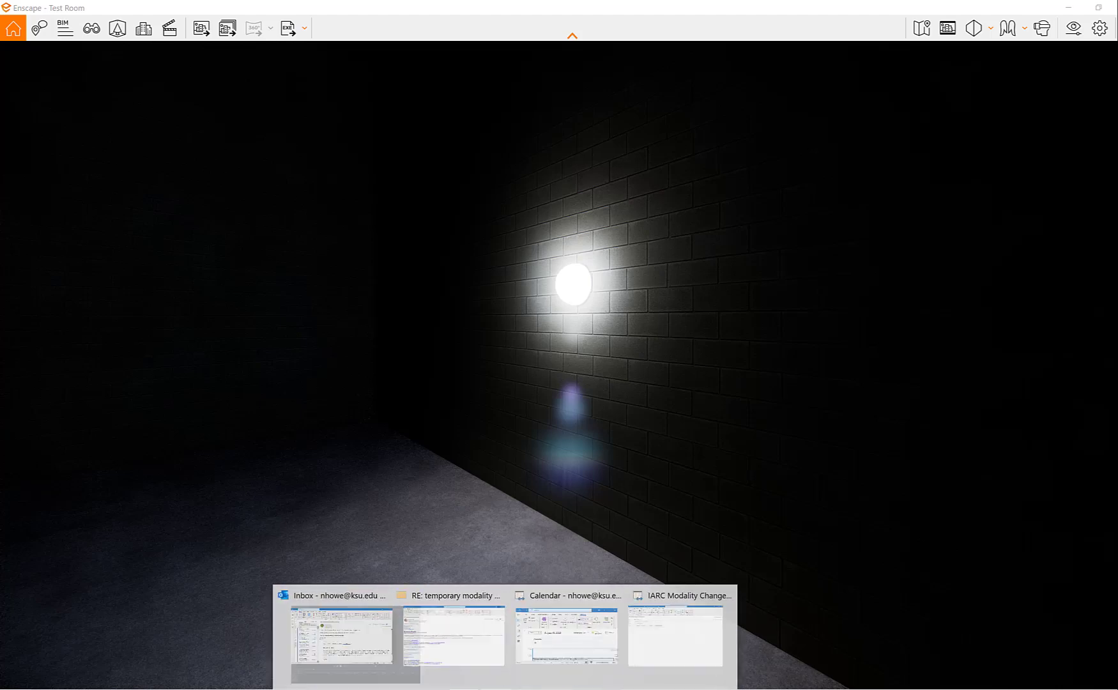
pyautogui.moveTo(473, 689)
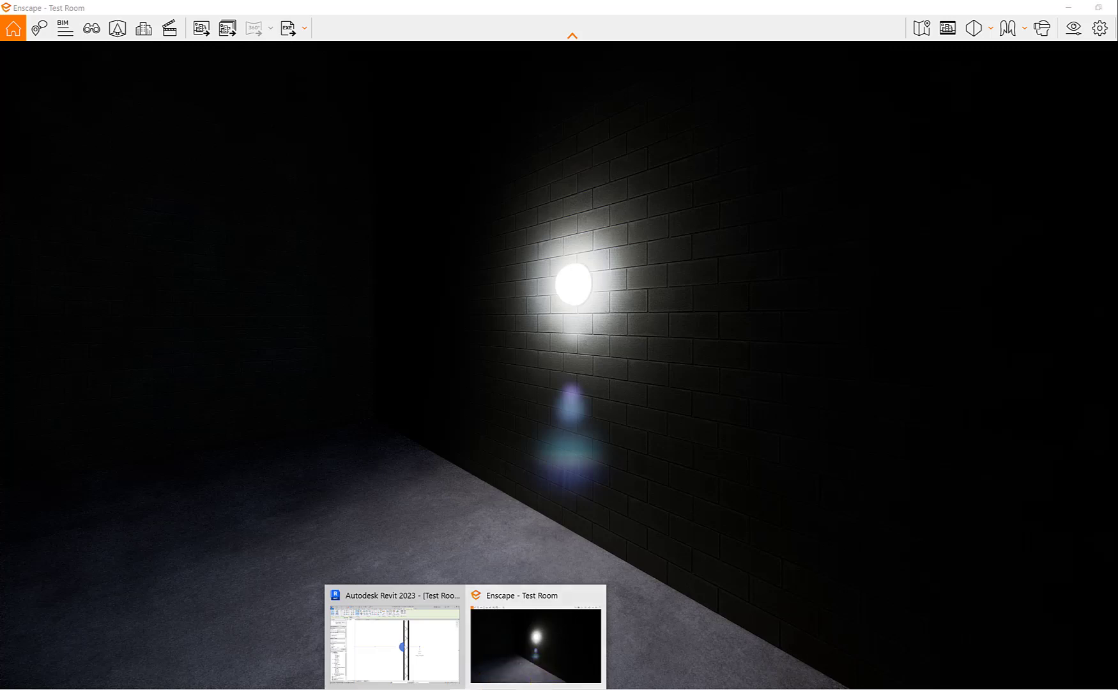
pyautogui.click(527, 685)
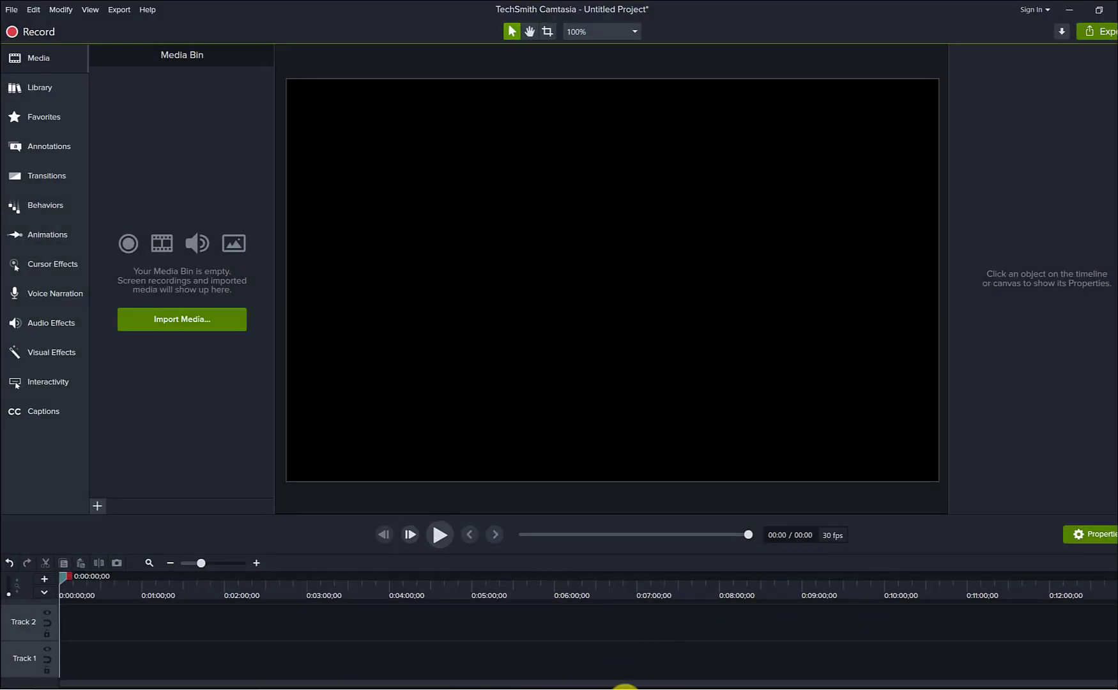